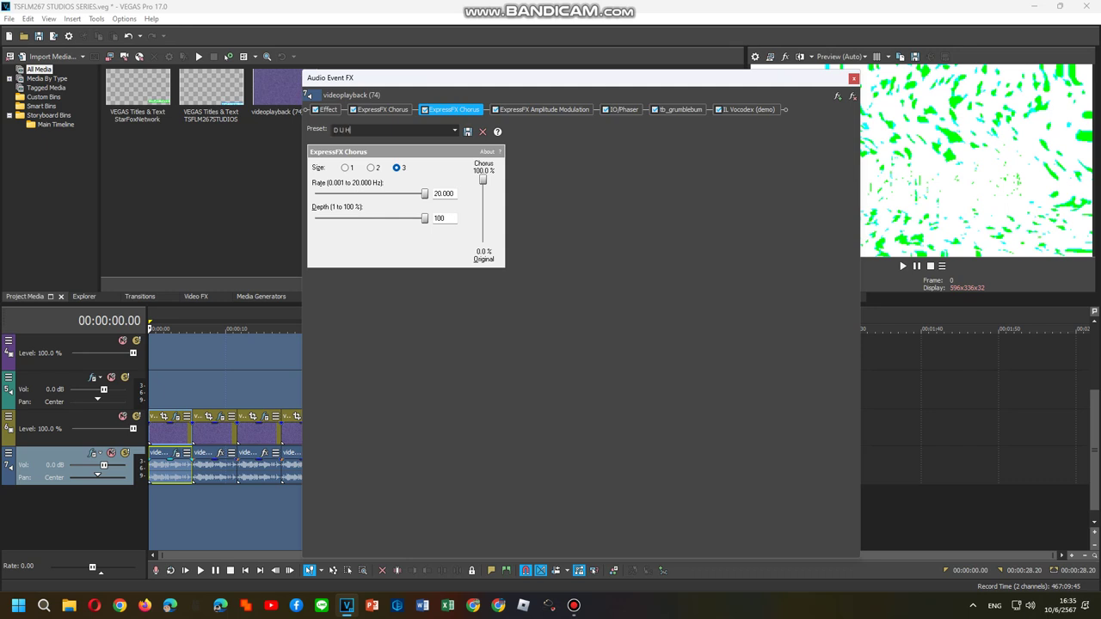
Step: Review the ExpressFX Chorus, ExpressFX Amplitude Modulation and IO/Phaser settings in the first audio event's effect chain
left_click(497, 130)
left_click(387, 184)
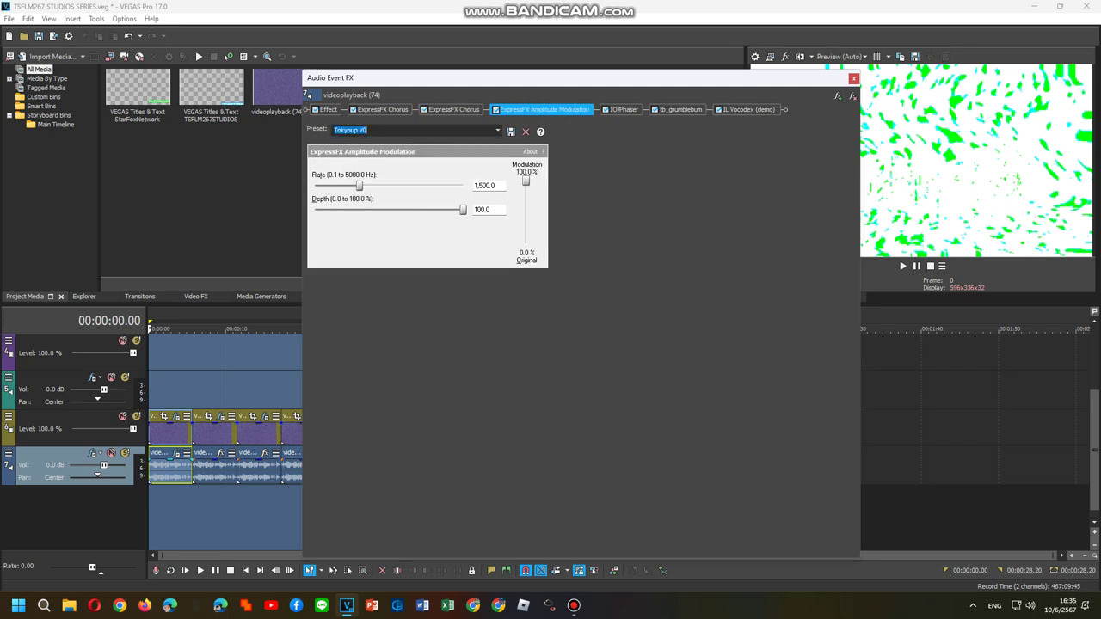
left_click(367, 130)
left_click(624, 109)
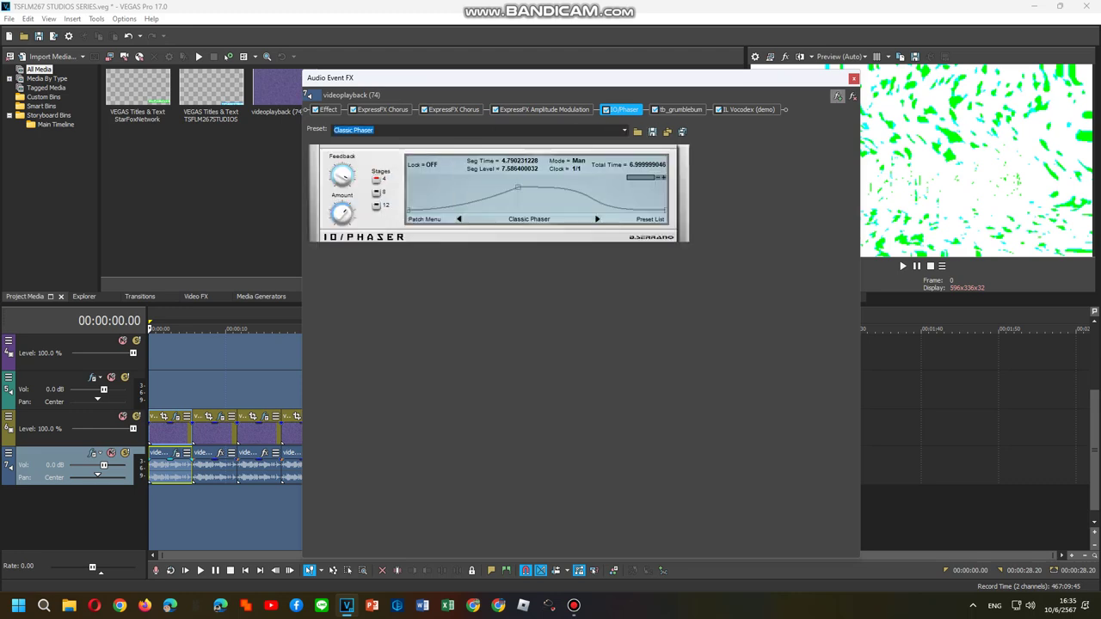
Step: Save the first audio event's complete effect chain as an FX package named Songup G-K
left_click(837, 96)
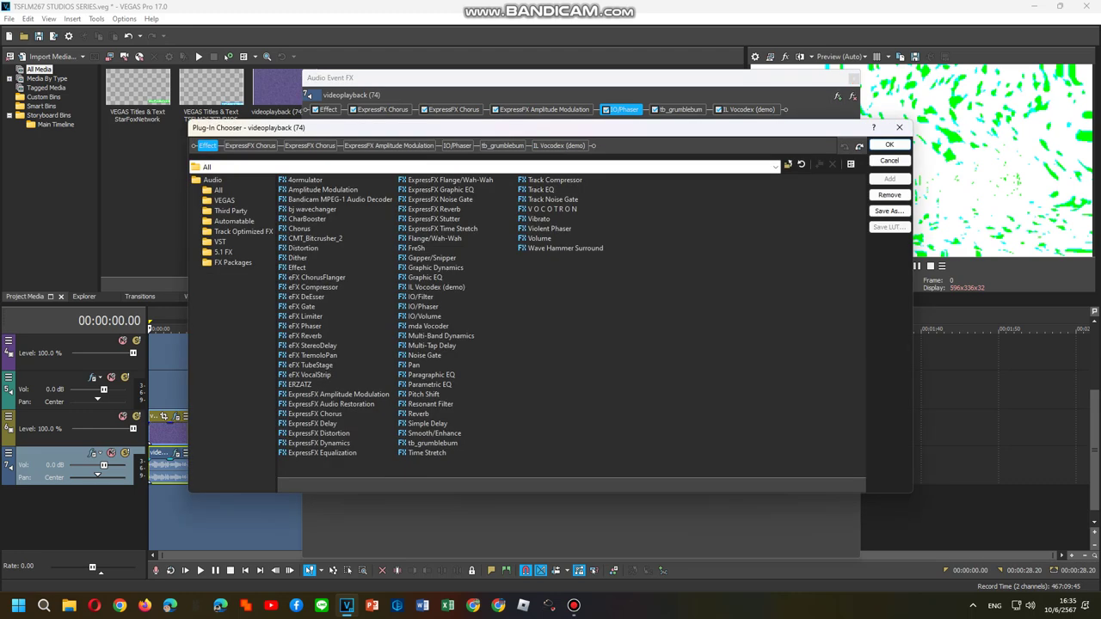
left_click(230, 210)
left_click(224, 199)
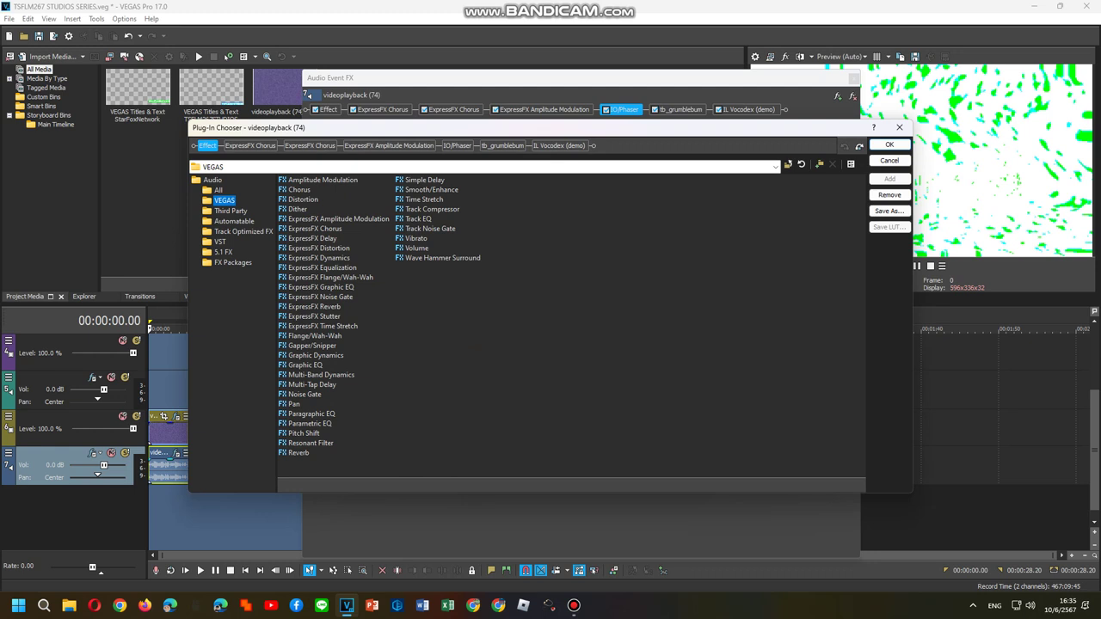
left_click(233, 262)
left_click(889, 211)
type("Songup G-K")
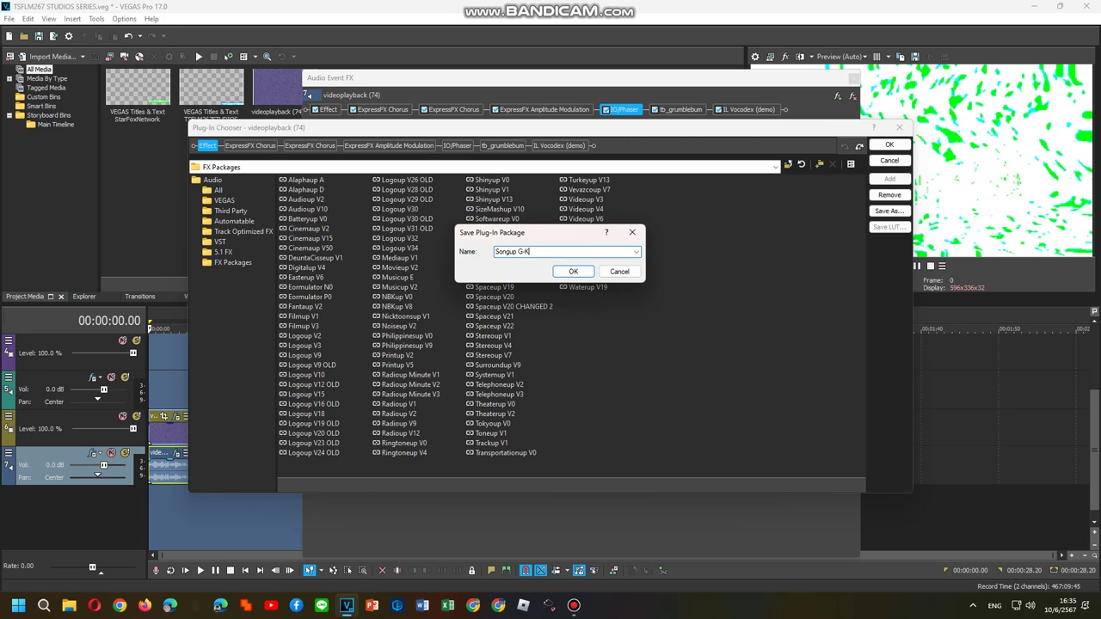
key("Return")
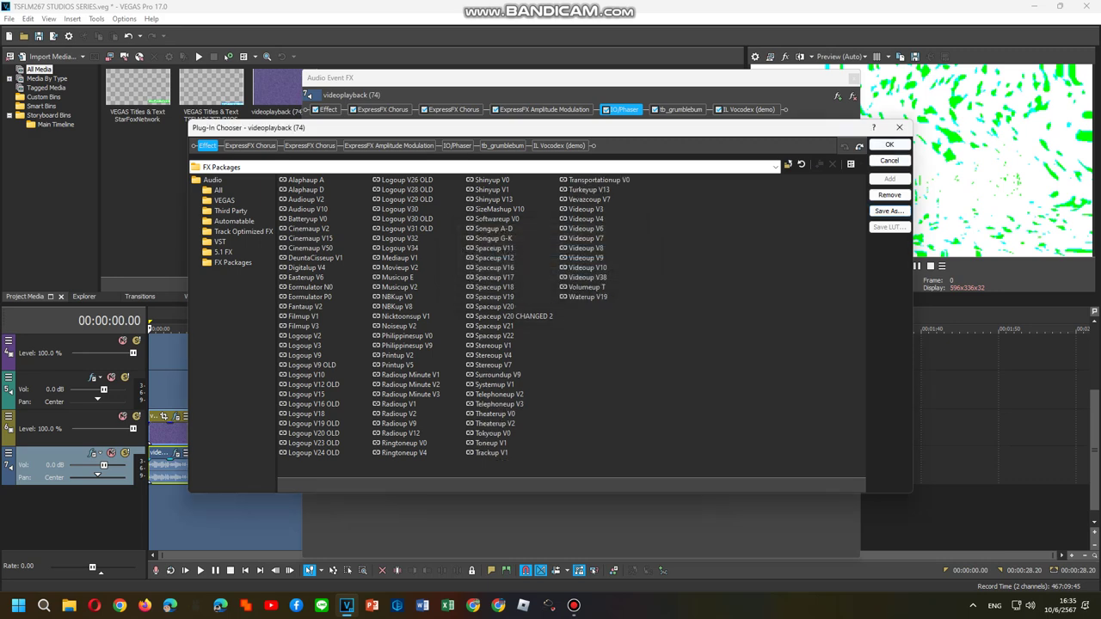
left_click(889, 144)
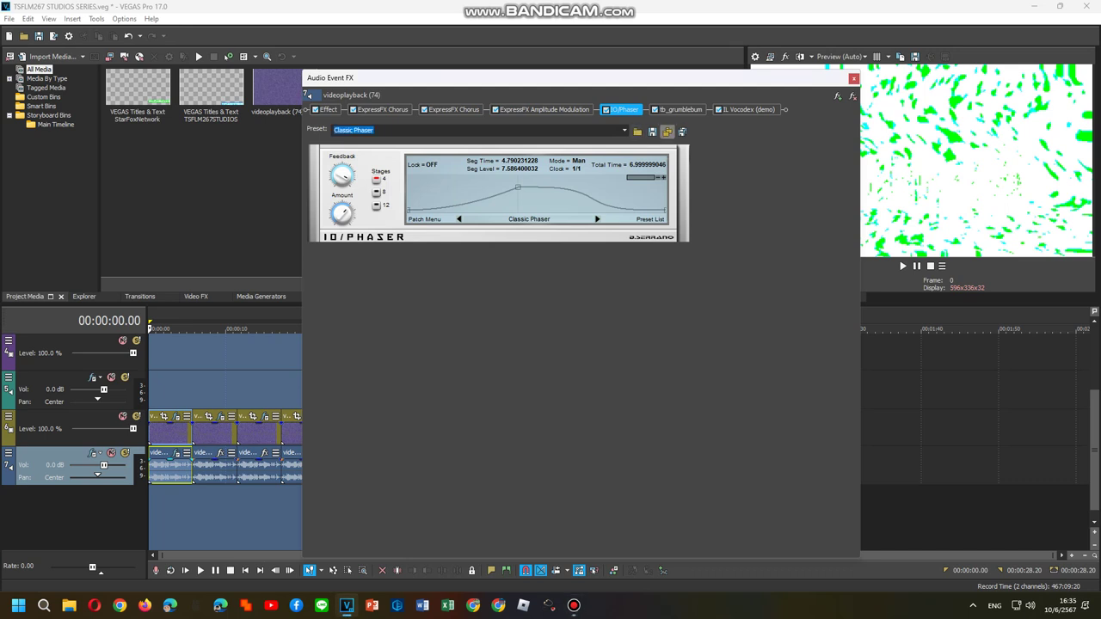
Step: Set the first audio event's IL Vocodex to the Clearer preset with the Ensemble carrier
left_click(679, 109)
left_click(748, 109)
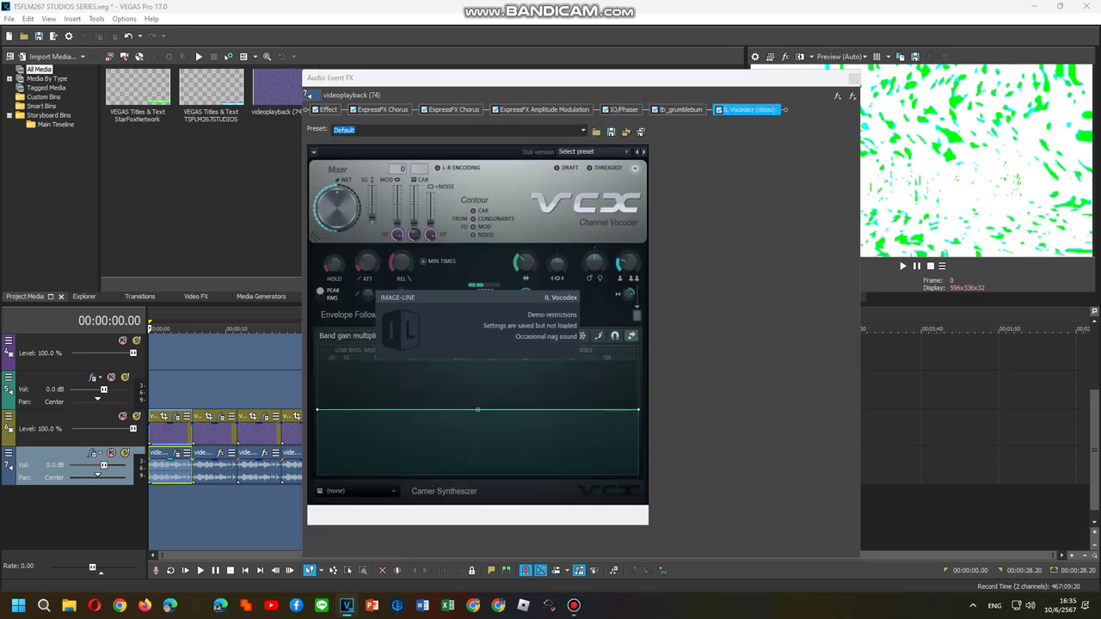
left_click(593, 151)
left_click(577, 260)
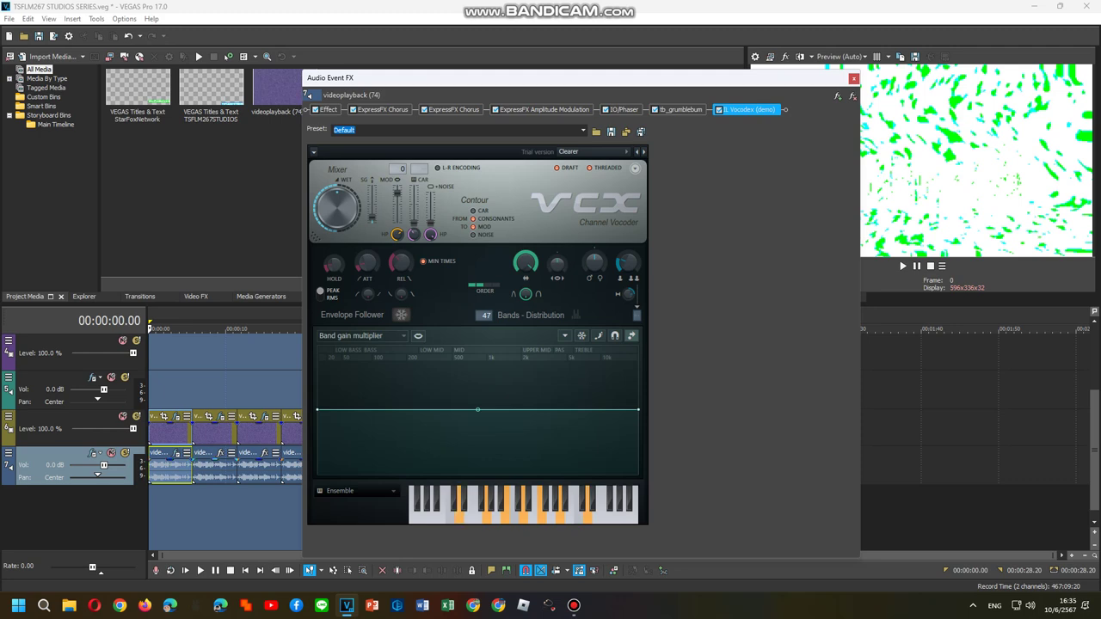
Step: Apply the Songup G-K FX package to the second audio event
right_click(230, 468)
left_click(258, 190)
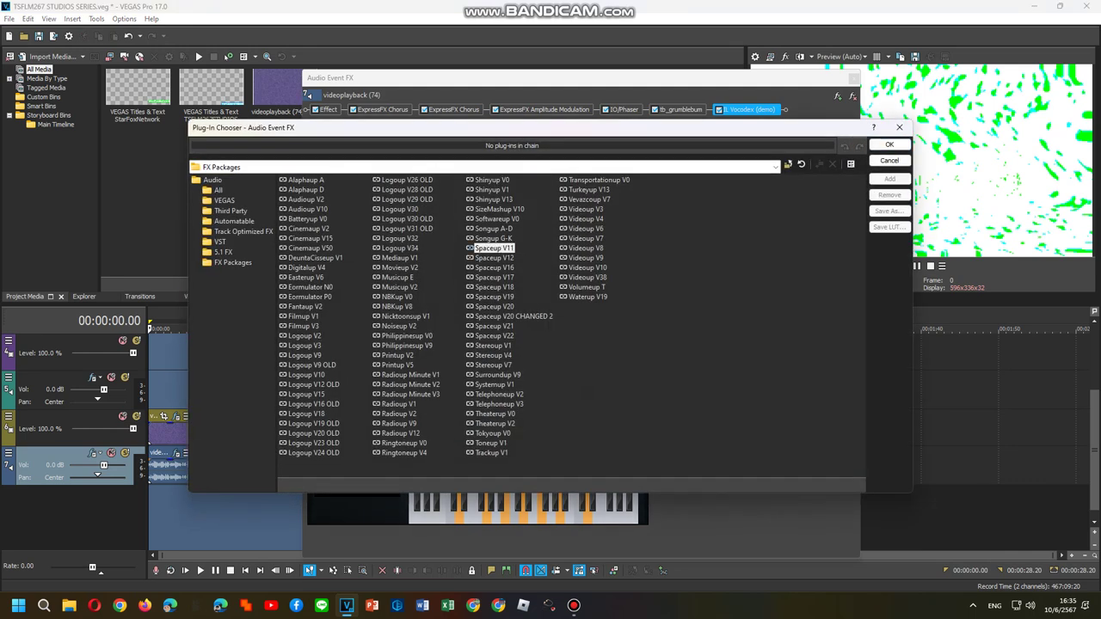
left_click(492, 238)
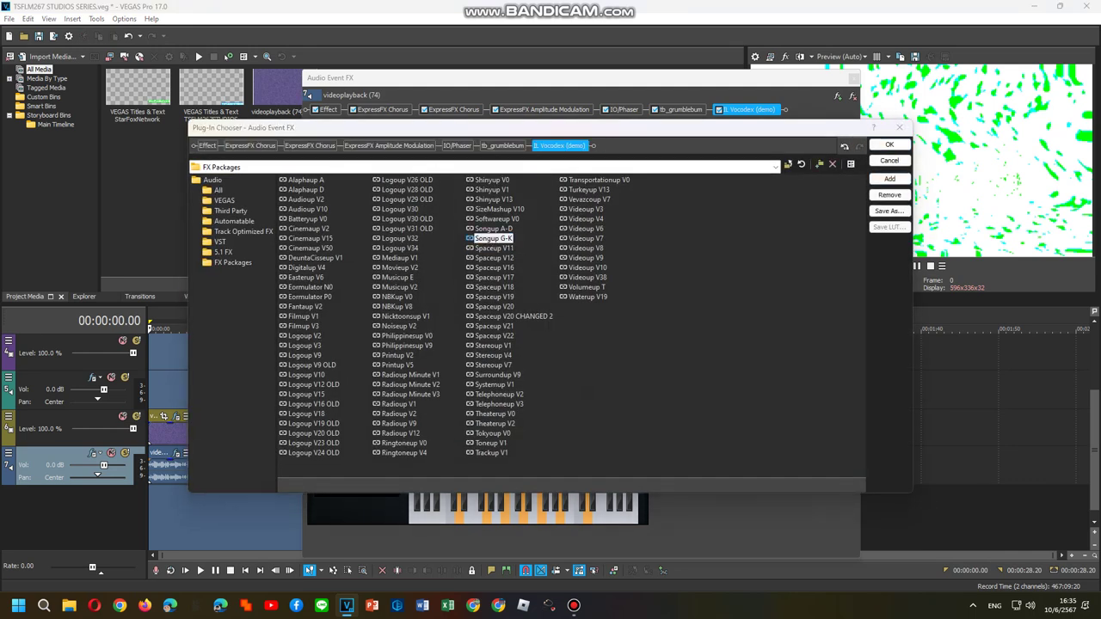
key("Return")
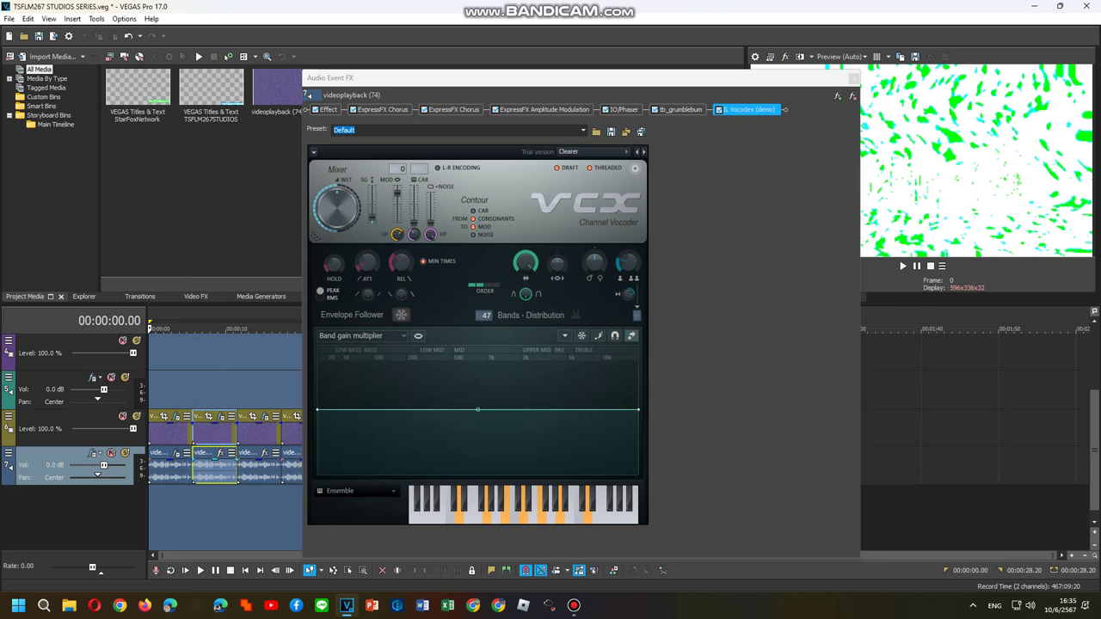
Step: For the second audio event, set IO/Phaser to Ramp and IL Vocodex to the Chord preset with the Bright carrier
left_click(623, 110)
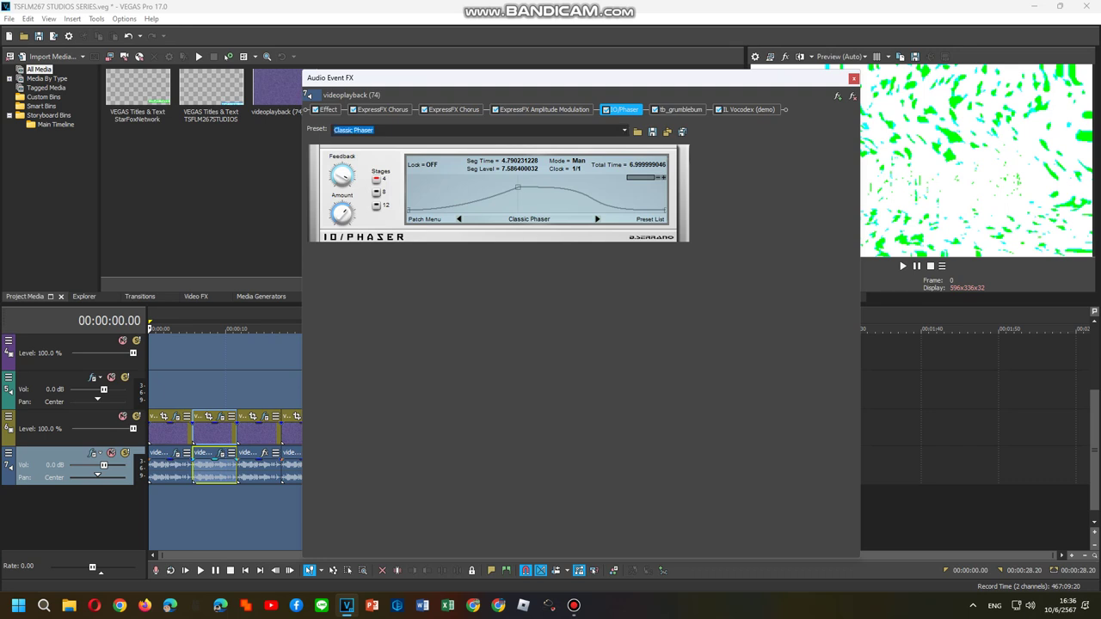
left_click(624, 129)
left_click(352, 148)
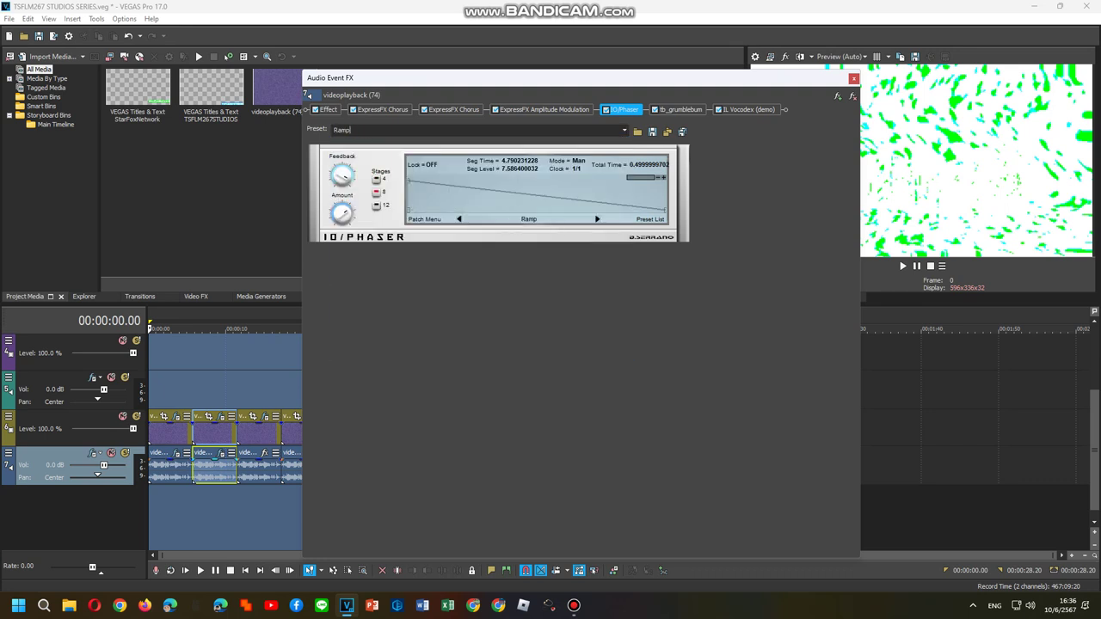
left_click(748, 110)
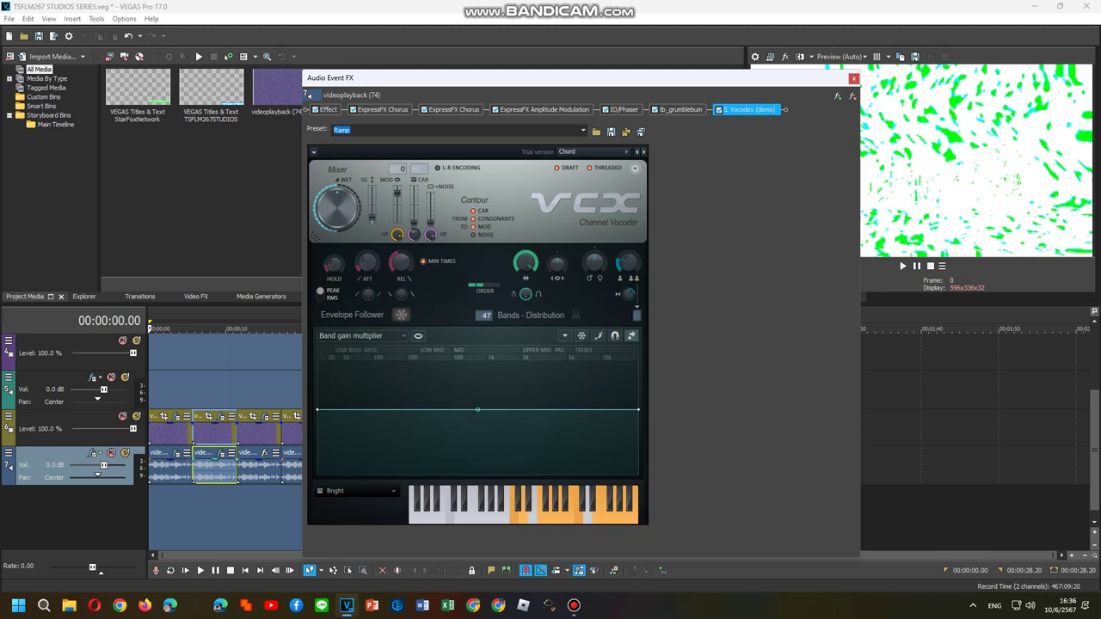
key("Escape")
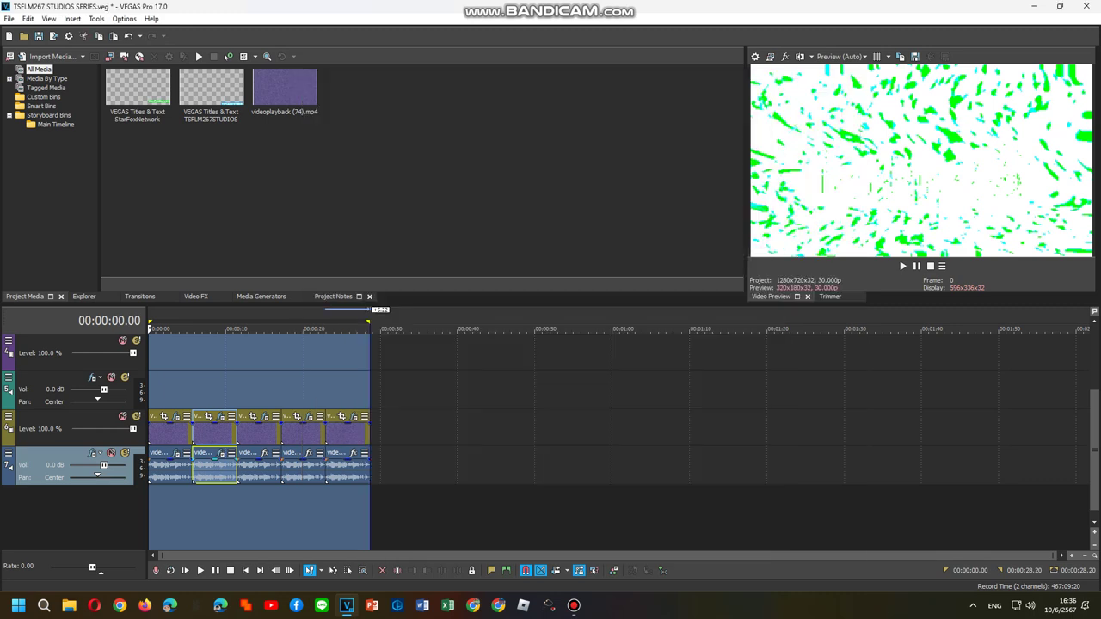
Step: Apply the Songup G-K FX package to the third audio event
right_click(264, 469)
left_click(344, 189)
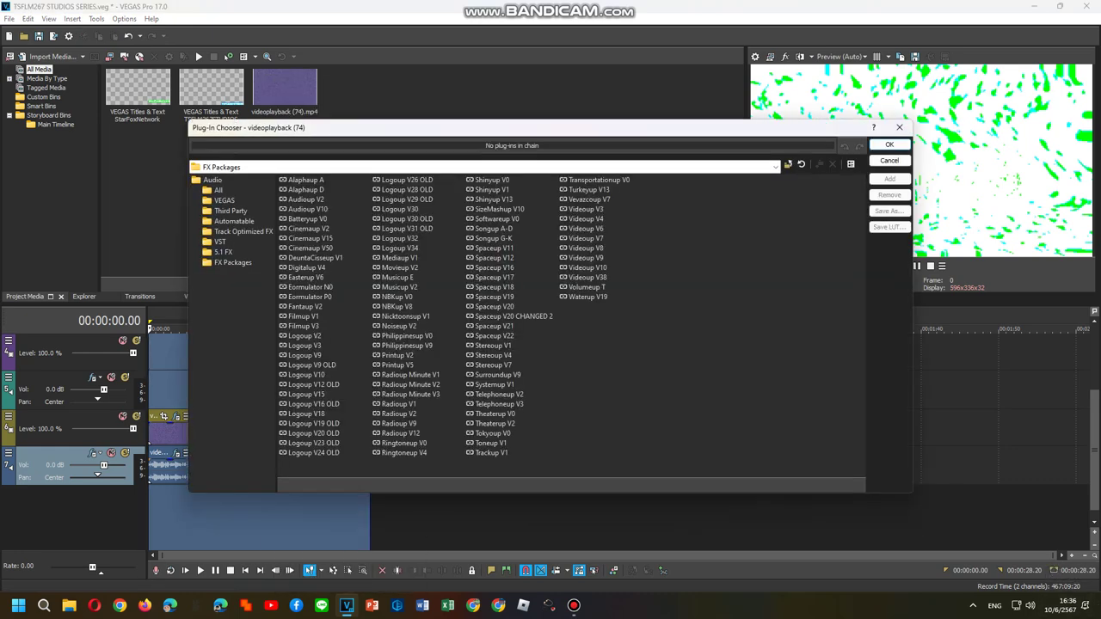
double_click(495, 239)
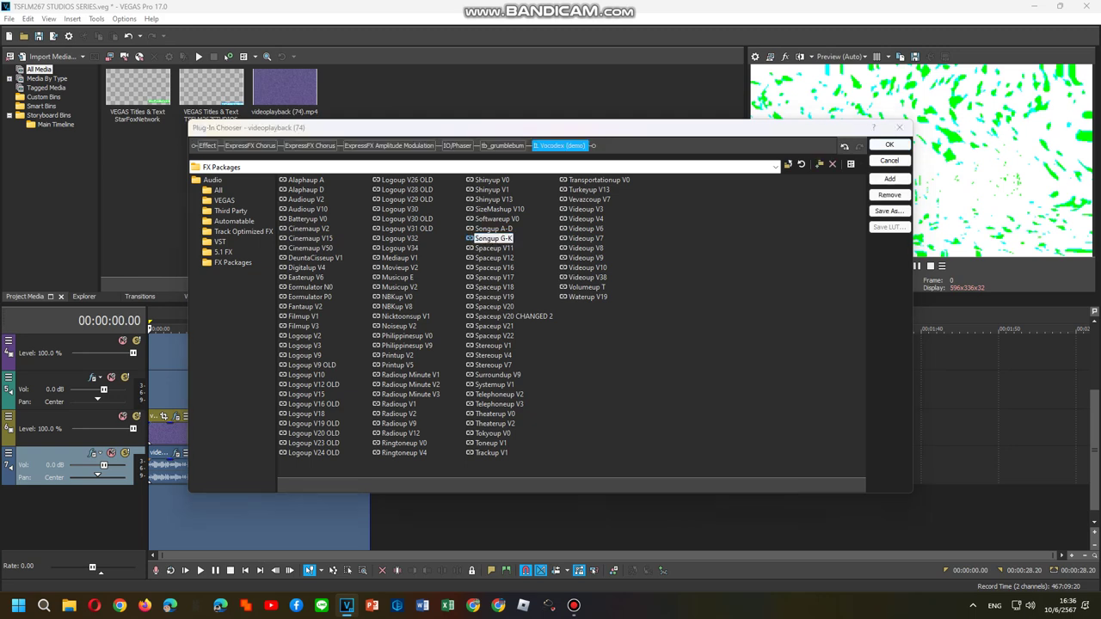
key("Return")
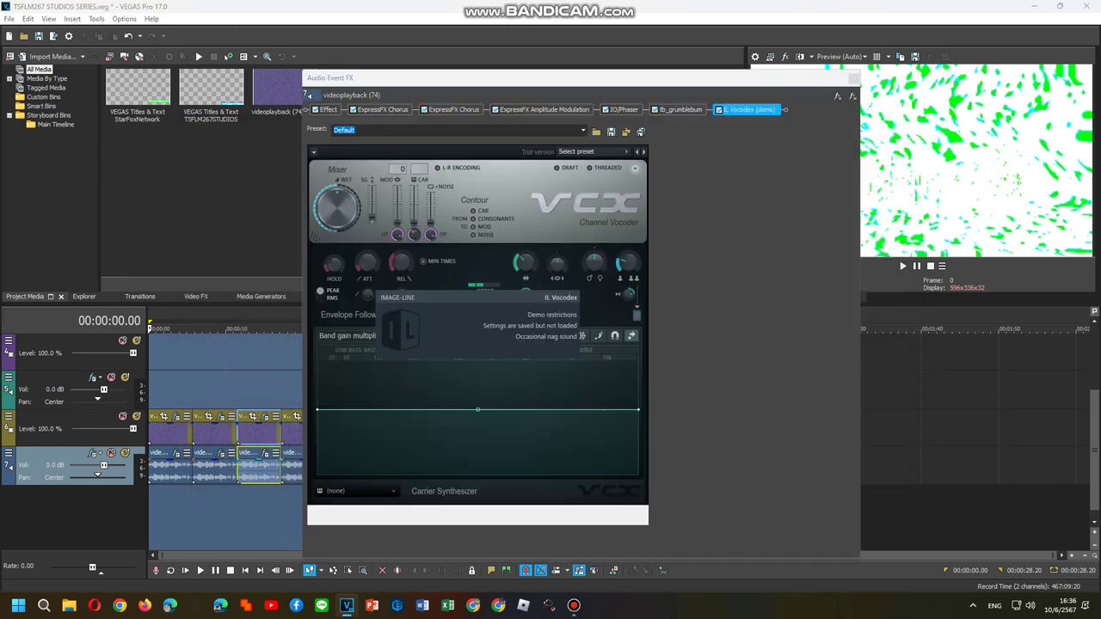
Step: Set the third audio event's IL Vocodex to the Elderly preset and change its carrier to Power
left_click(576, 151)
left_click(598, 266)
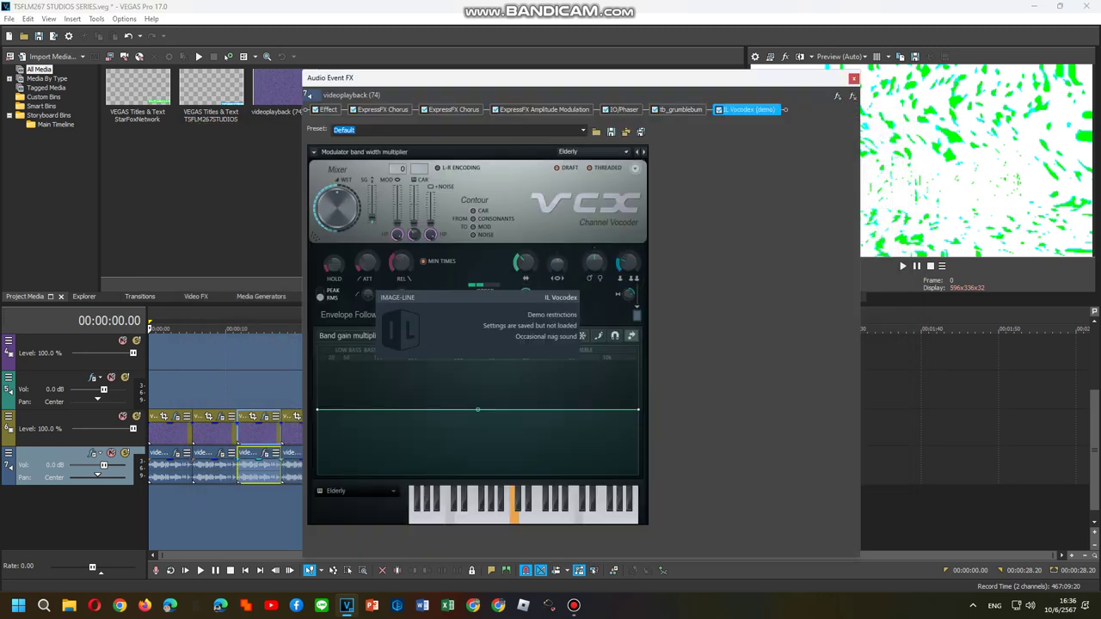
left_click(357, 491)
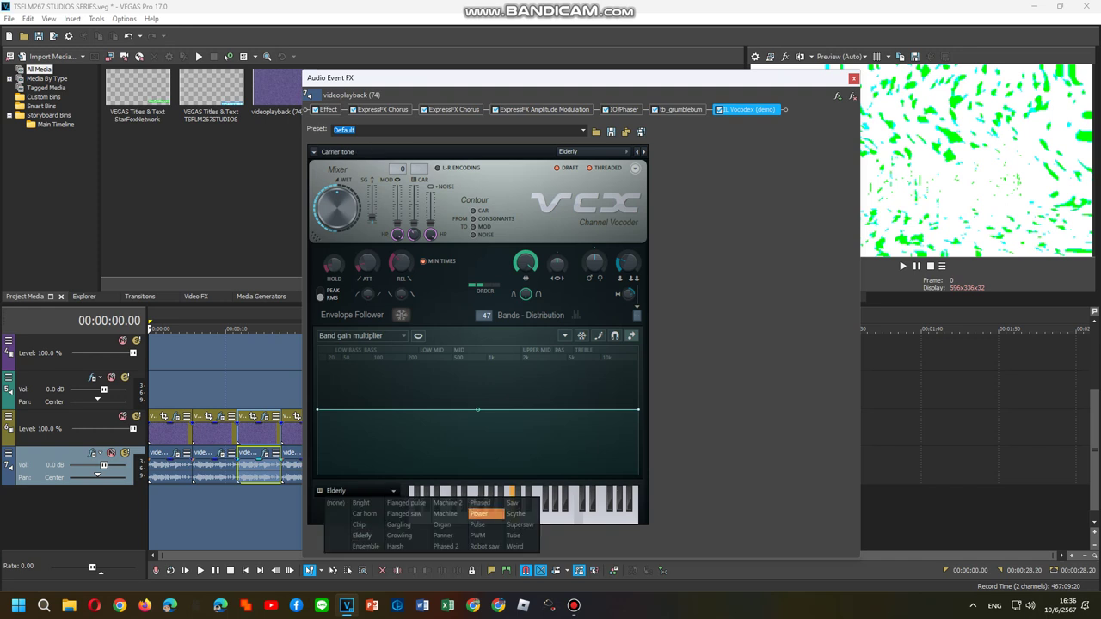
left_click(479, 514)
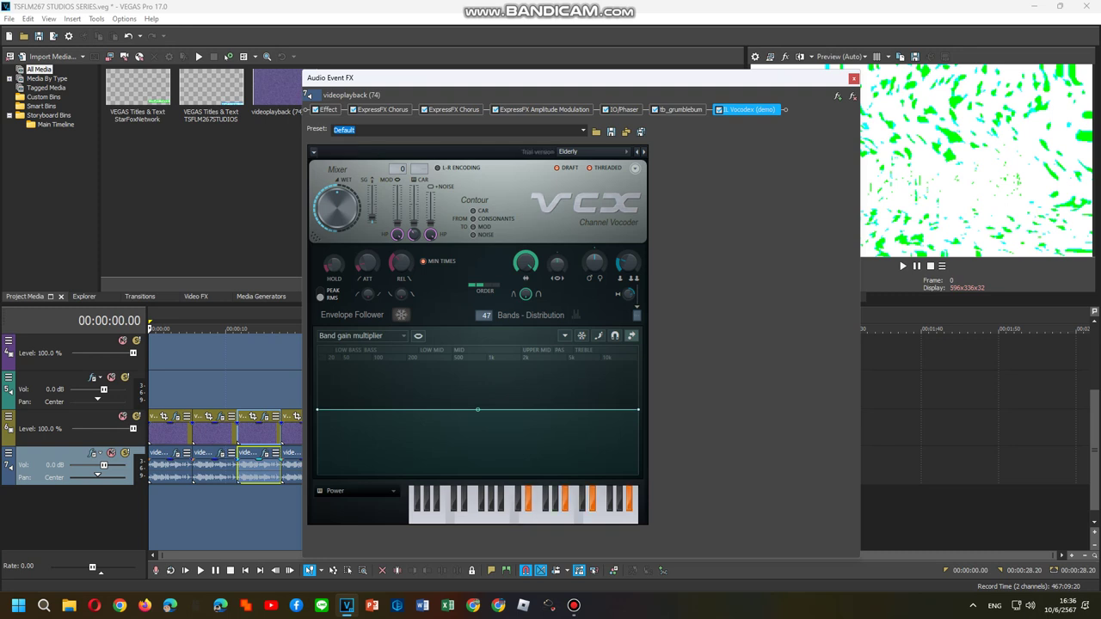
Step: Set the third audio event's IO/Phaser preset to Sawtooth and close its effects window
left_click(623, 109)
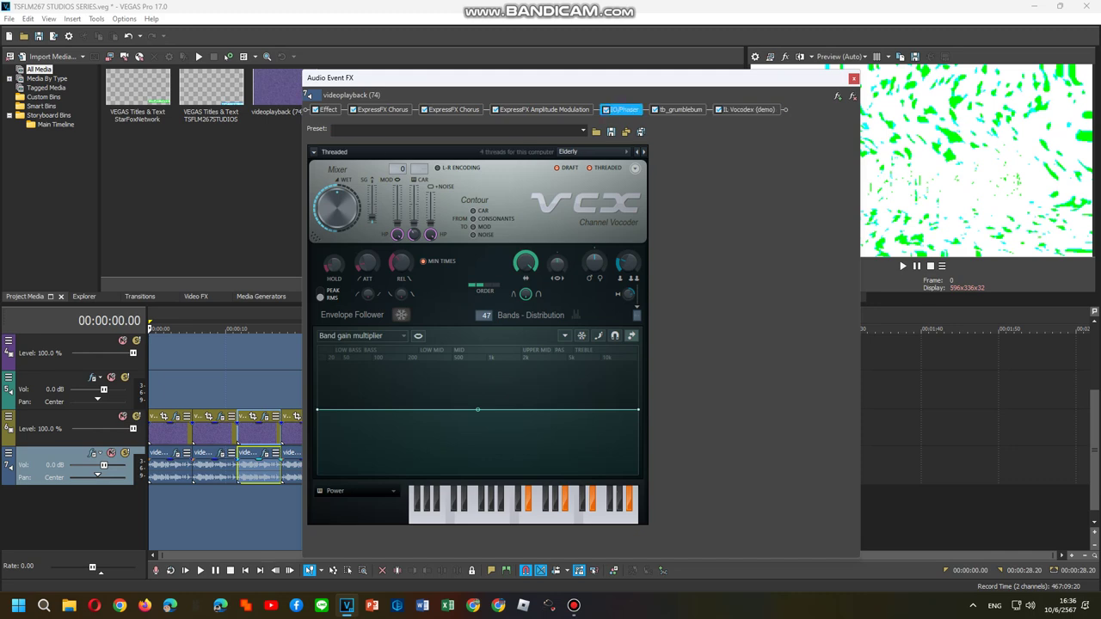
left_click(624, 130)
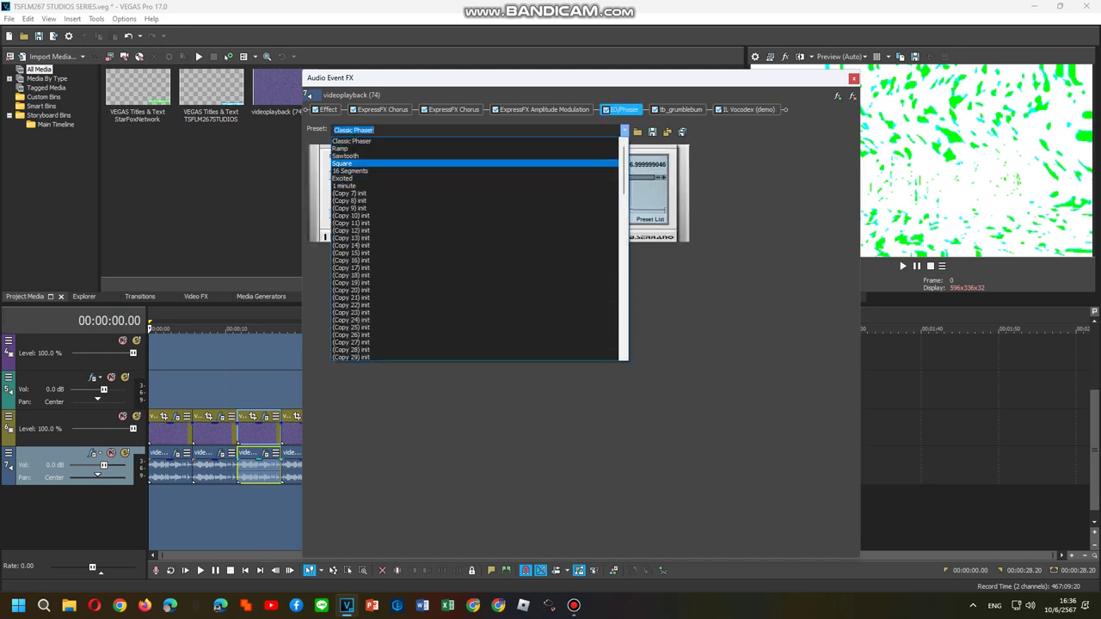
left_click(353, 155)
left_click(748, 110)
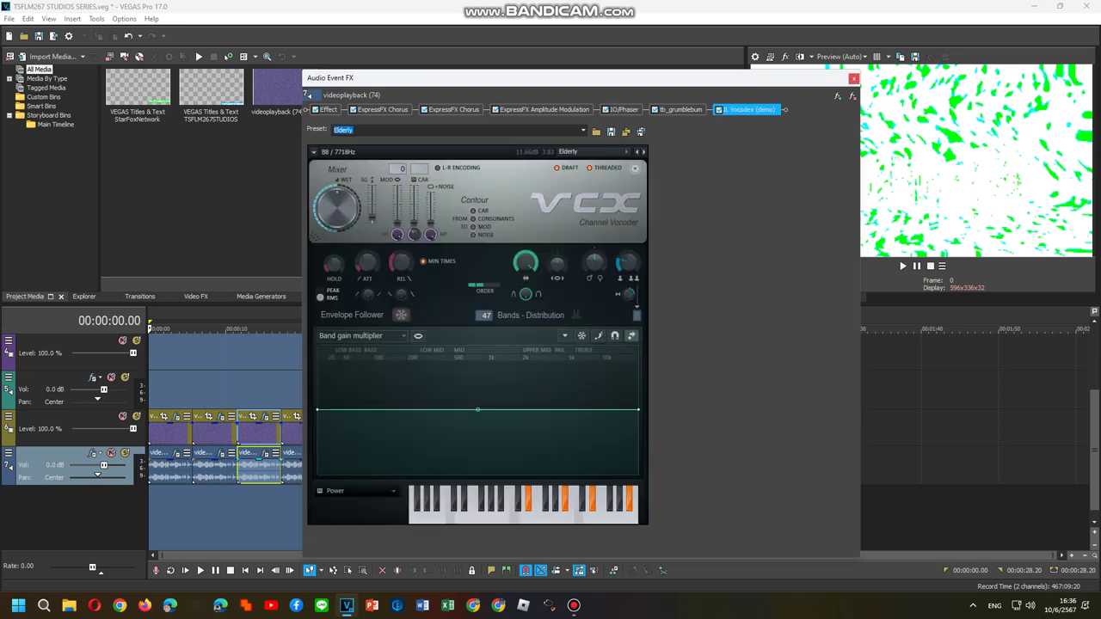
left_click(852, 77)
Step: Apply the Songup G-K package to the fourth audio event, with IL Vocodex set to Clearer and the Flanged pulse carrier
right_click(297, 469)
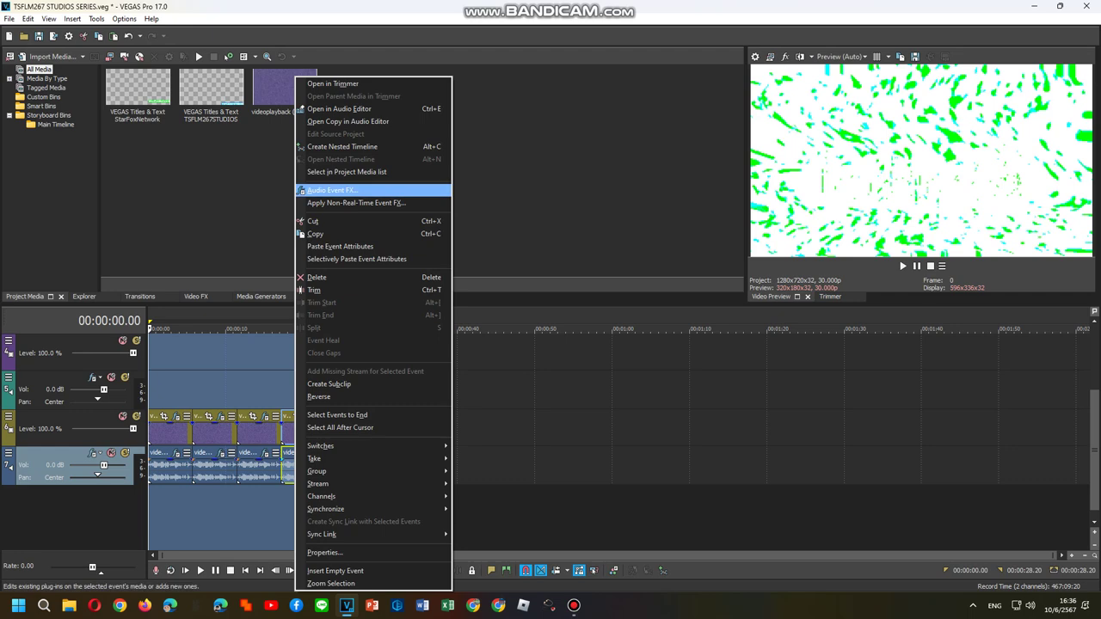
left_click(370, 191)
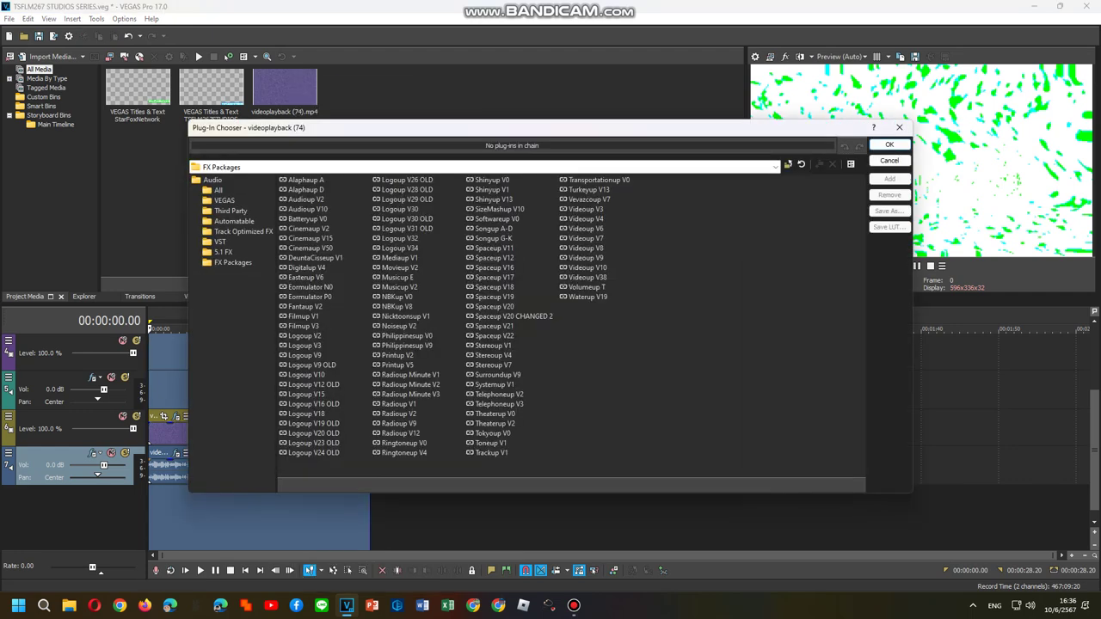
double_click(485, 238)
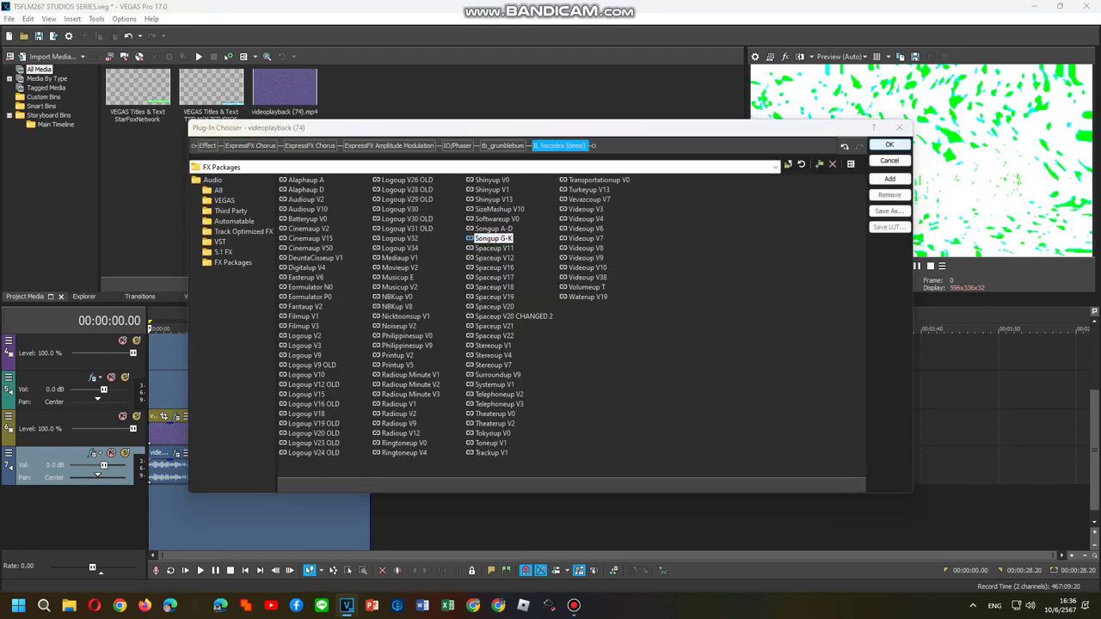
key("Return")
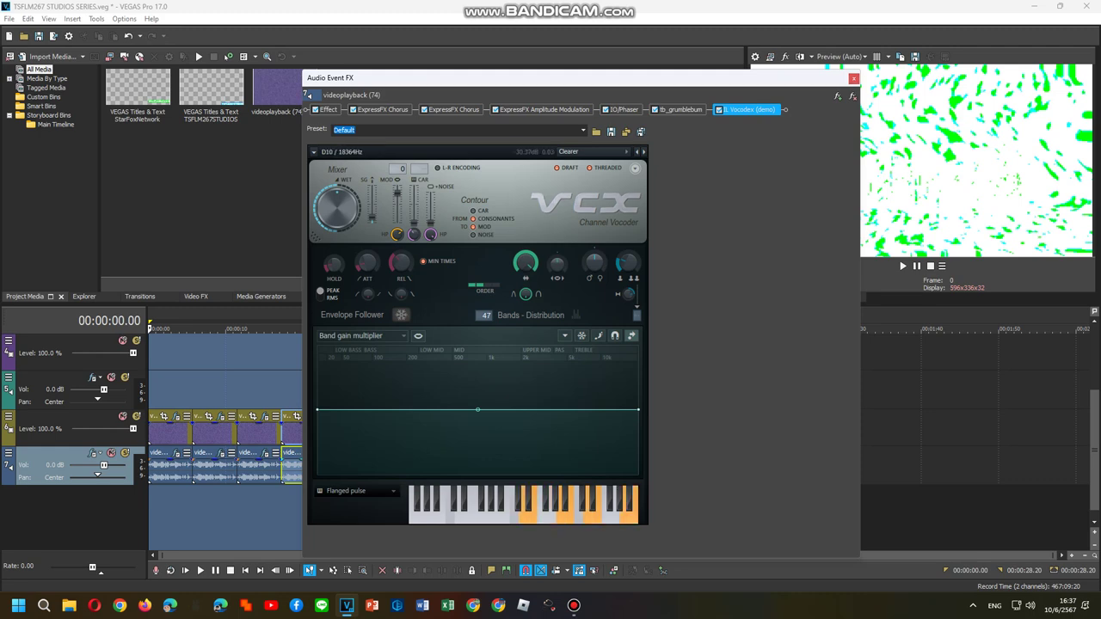
left_click(853, 78)
Step: Apply the Songup G-K FX package to the fifth audio event
right_click(353, 464)
left_click(405, 190)
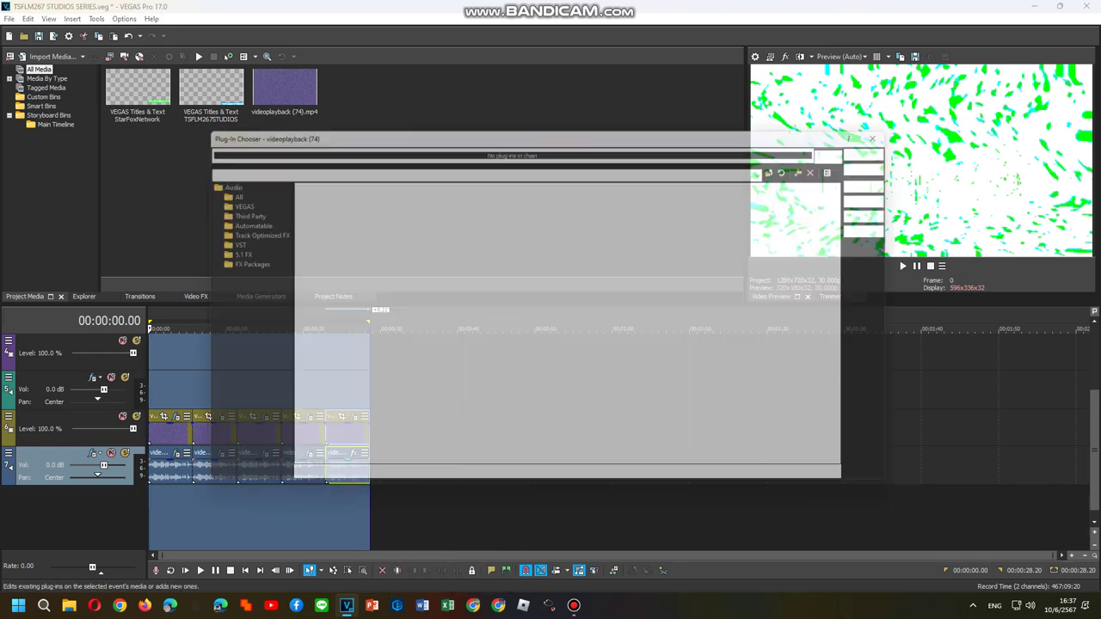
left_click(490, 229)
double_click(490, 238)
left_click(889, 145)
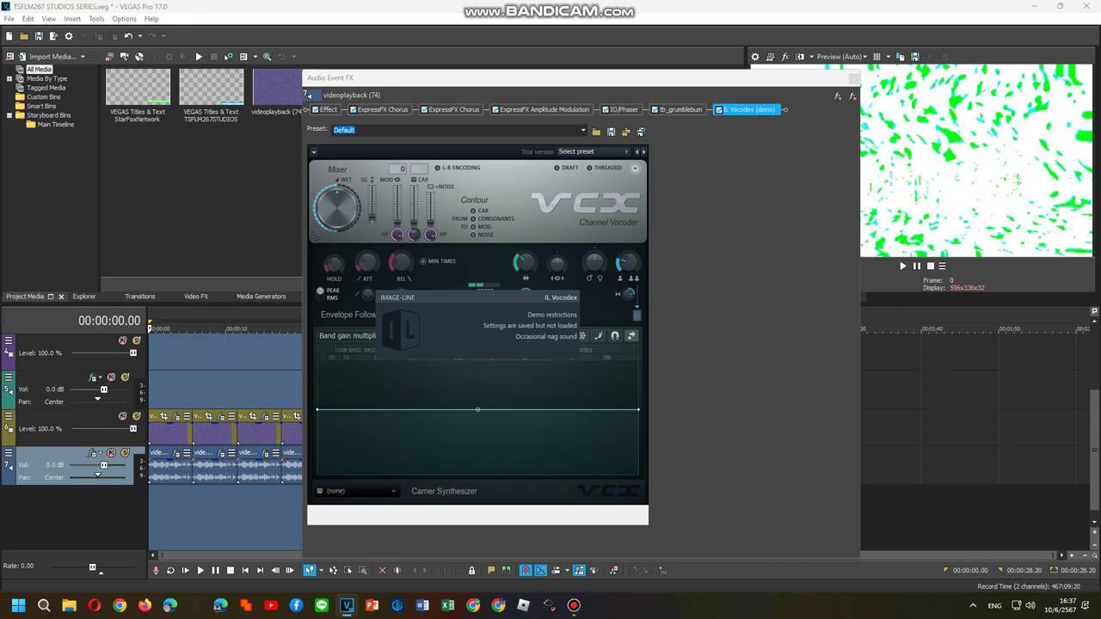
Step: Choose a different IO/Phaser preset for the fifth audio event
left_click(623, 109)
left_click(624, 130)
left_click(361, 142)
left_click(624, 130)
scroll(361, 176, "up", 3)
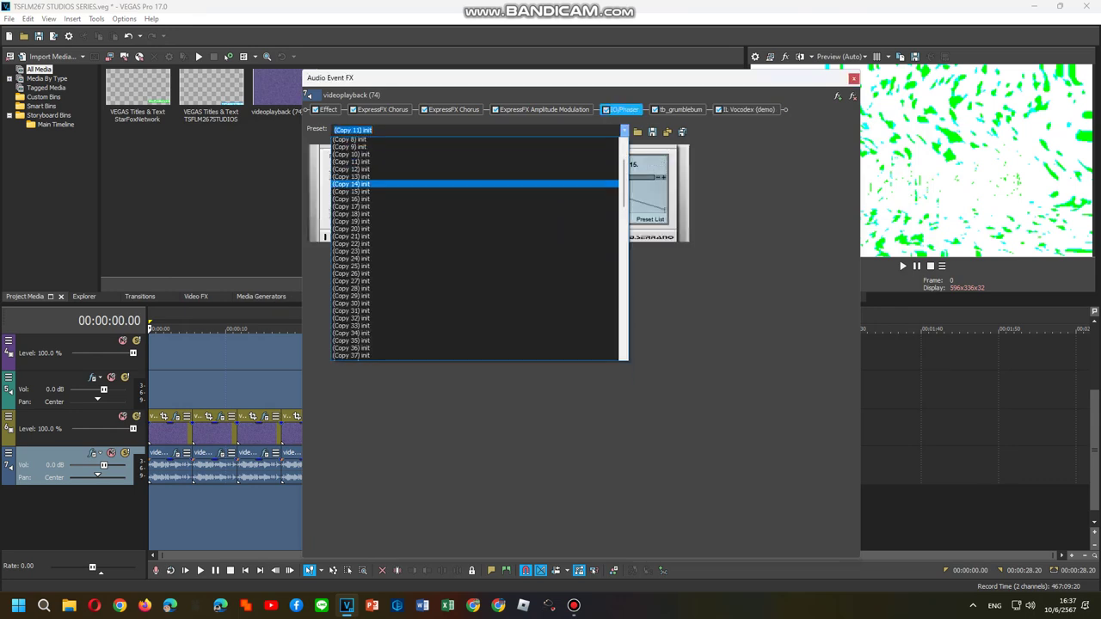
left_click(362, 164)
Step: Set the fifth audio event's IL Vocodex to the For drums 2 preset with the Growling carrier, then close the effects
left_click(748, 109)
left_click(593, 151)
left_click(593, 292)
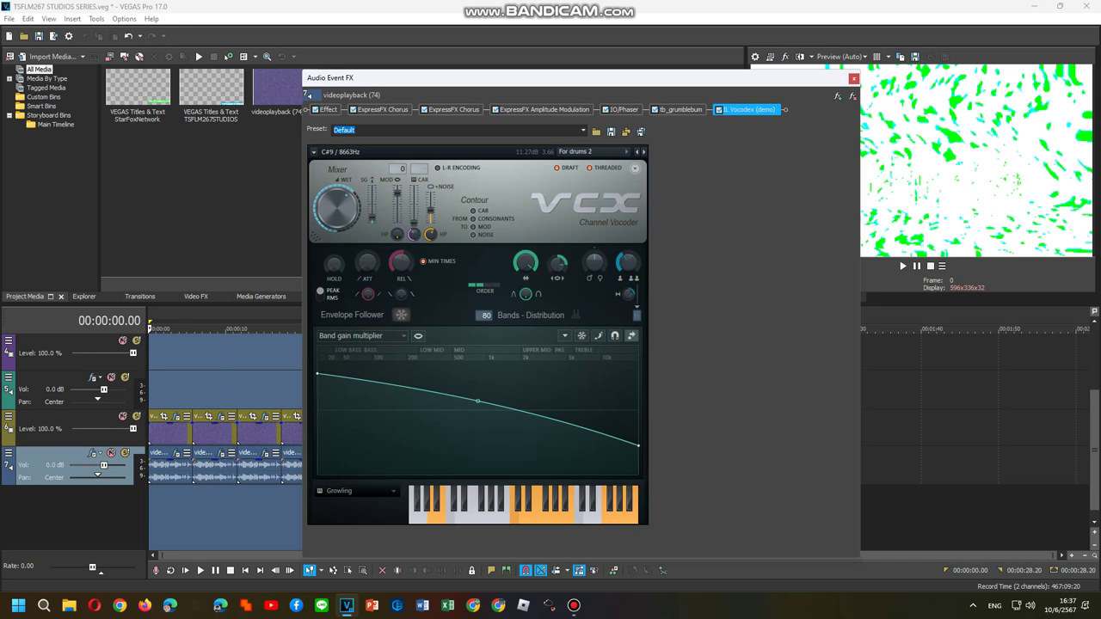
key("Escape")
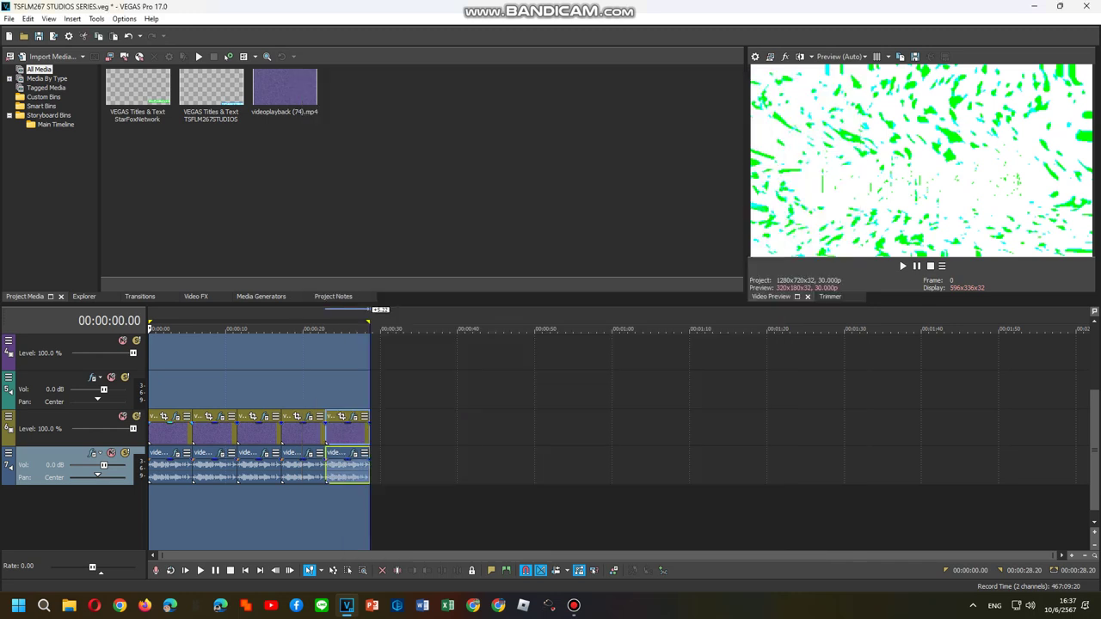
Step: Review the first video event's Wiggle, Light Rays, Brightness and Contrast, and Gradient Map settings, including the gradient's end point, then close the effects
right_click(184, 430)
left_click(226, 132)
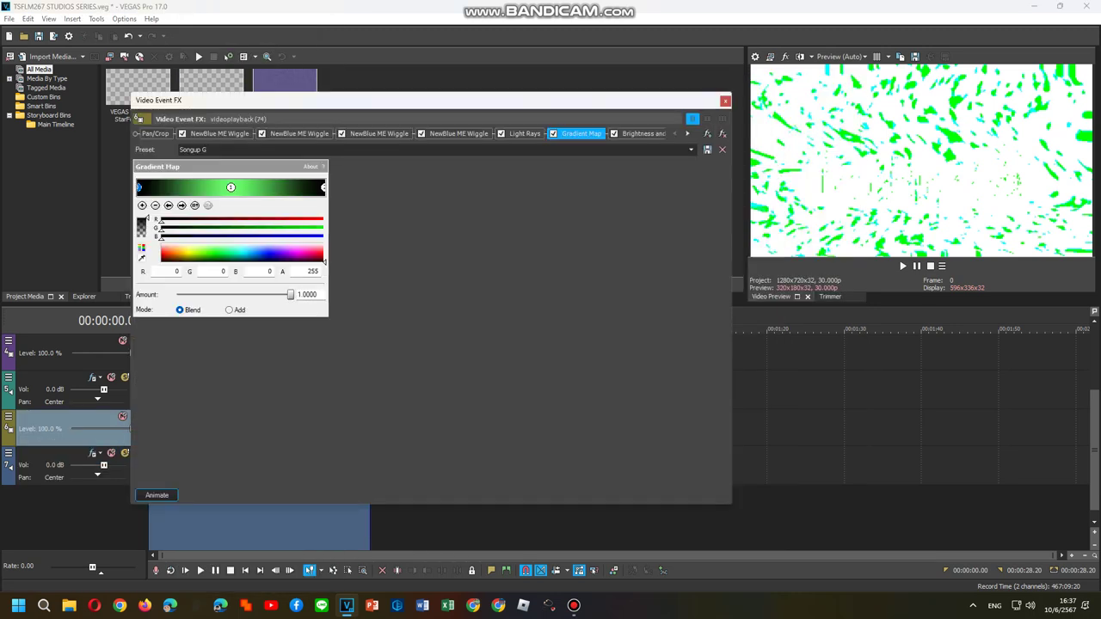
left_click(298, 133)
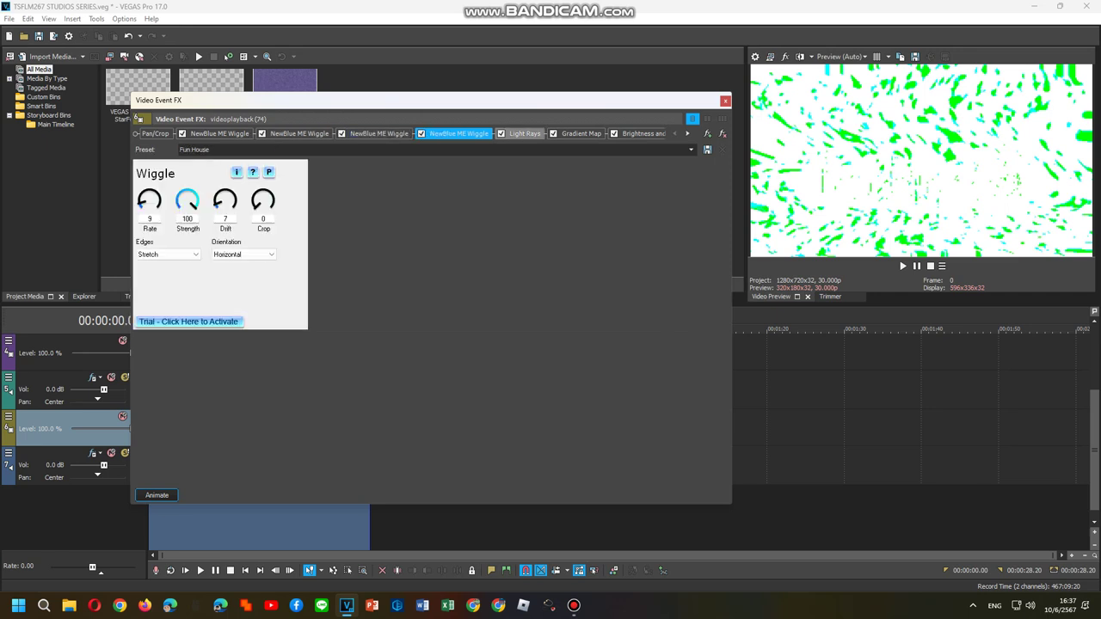
left_click(525, 133)
left_click(640, 133)
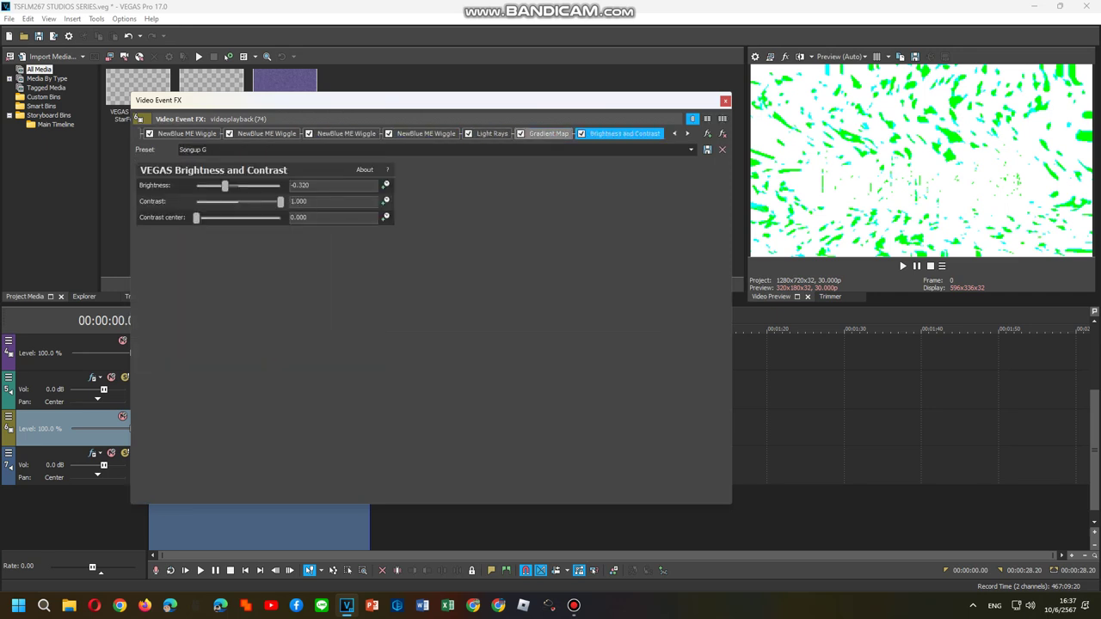
left_click(549, 133)
left_click(323, 188)
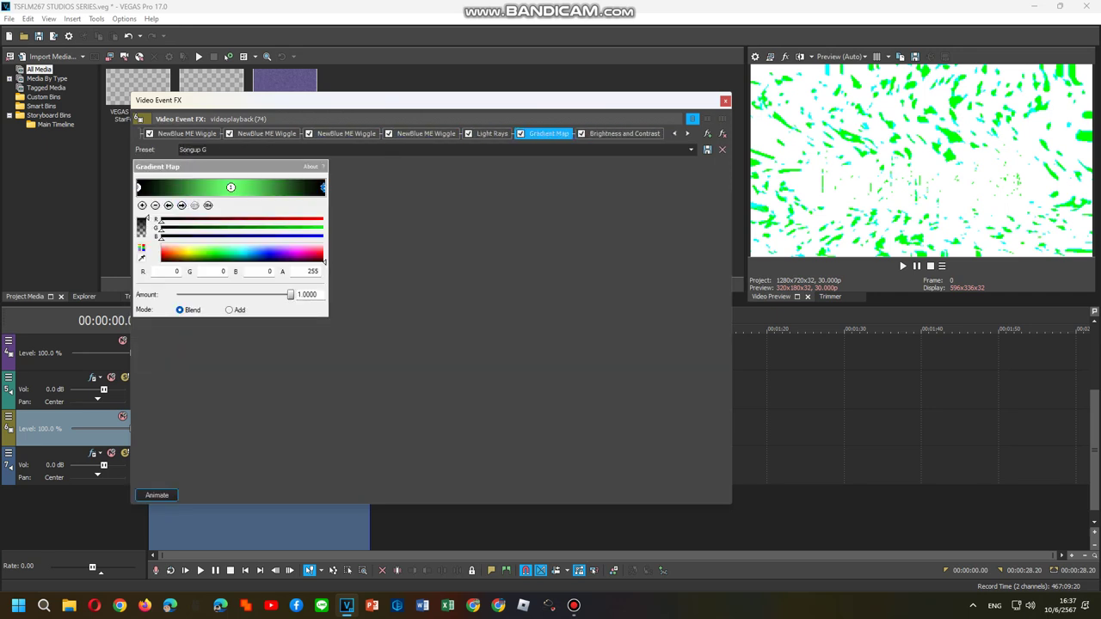
left_click(725, 100)
Step: Go through the second video event's effect chain, from the four Wiggle effects to Light Rays, Gradient Map, and Brightness and Contrast, then close it
right_click(197, 430)
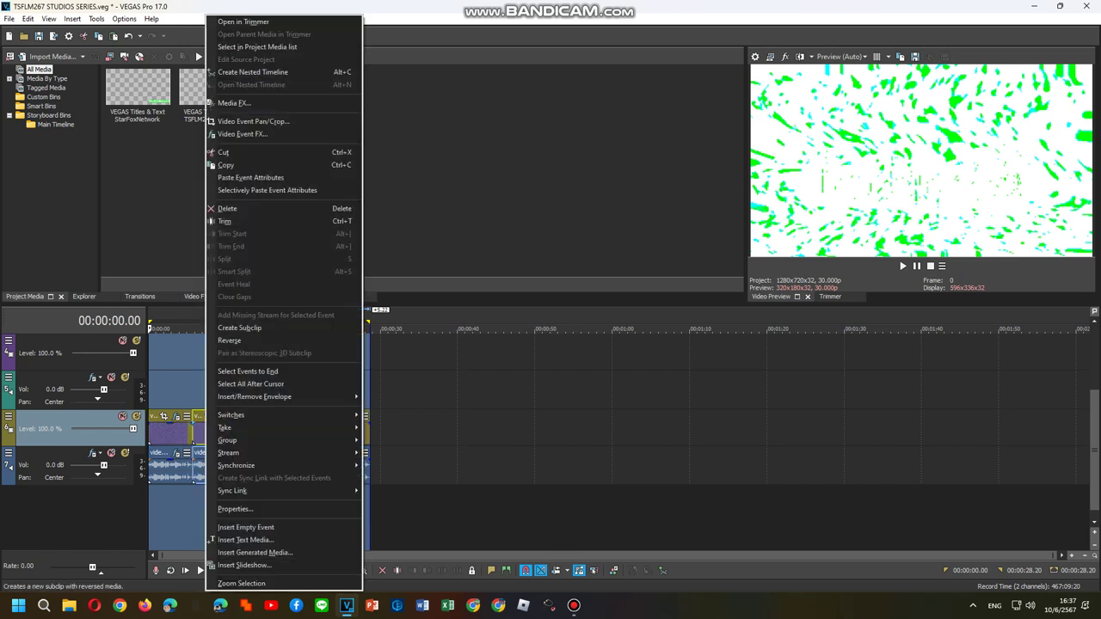
left_click(258, 133)
left_click(187, 133)
left_click(266, 133)
left_click(345, 133)
left_click(426, 134)
left_click(492, 133)
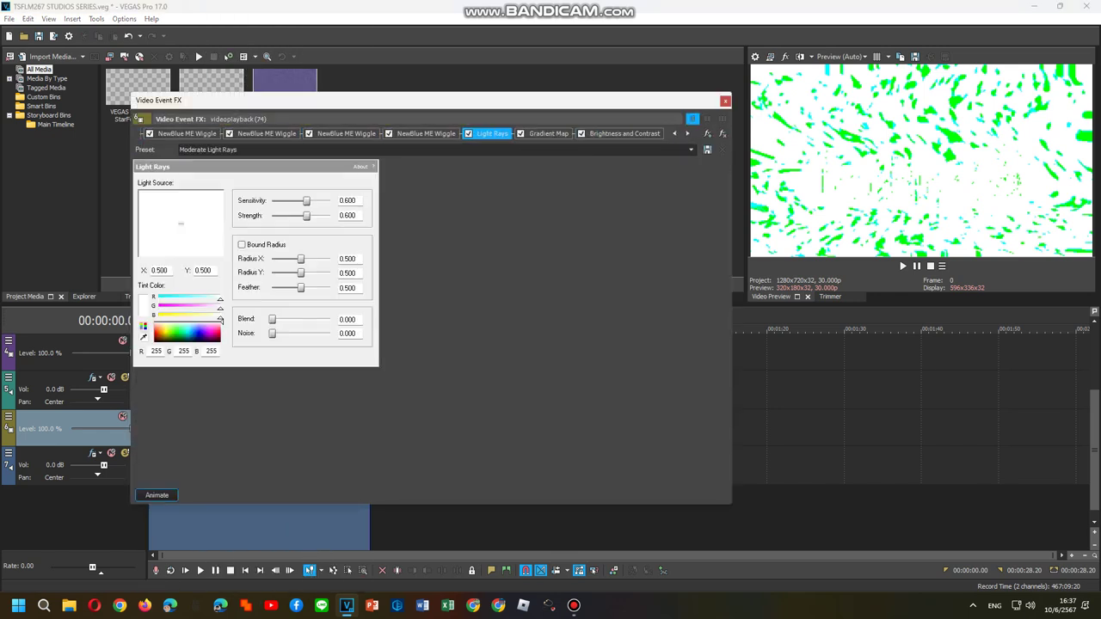
left_click(549, 133)
left_click(323, 188)
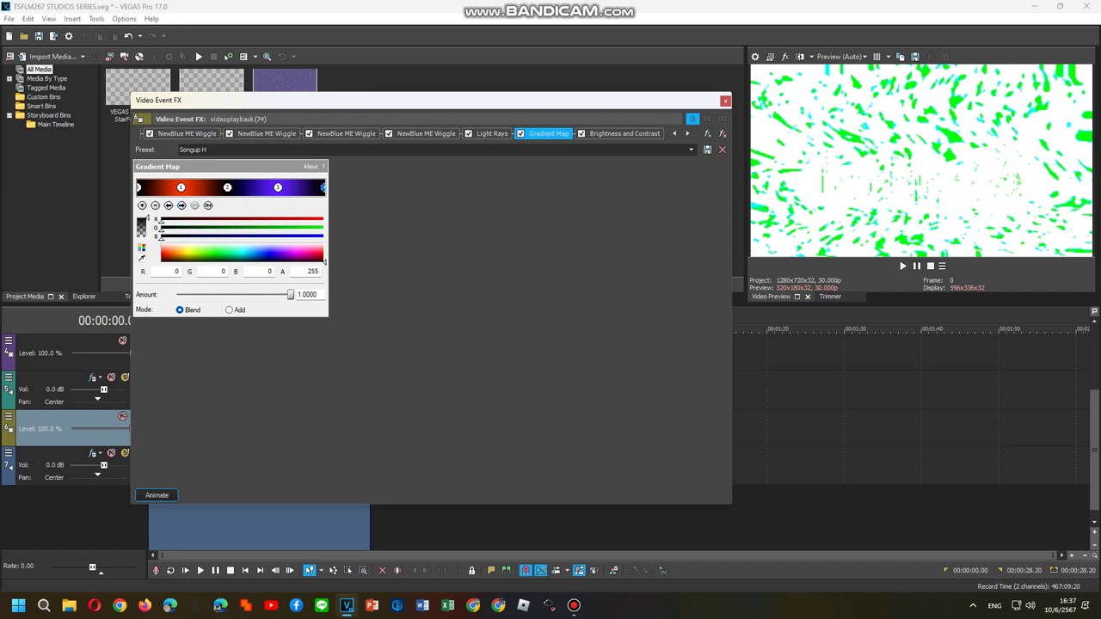
left_click(624, 133)
key("Escape")
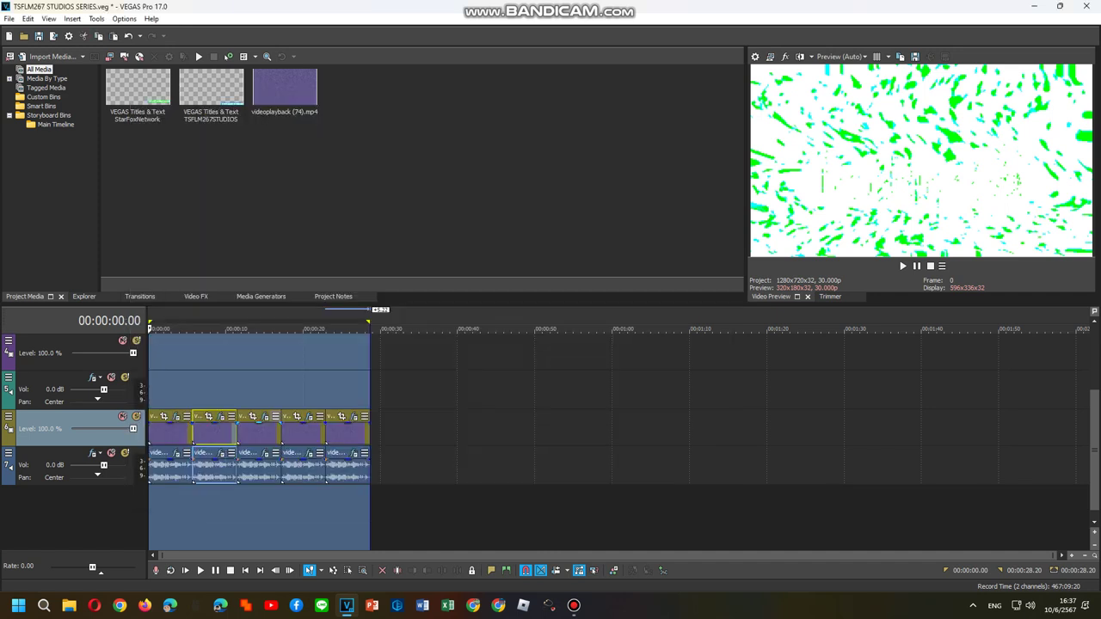
Step: Examine the third video event's Wiggle, Light Rays, Gradient Map, and Brightness and Contrast settings, then close the effects
right_click(272, 416)
left_click(308, 133)
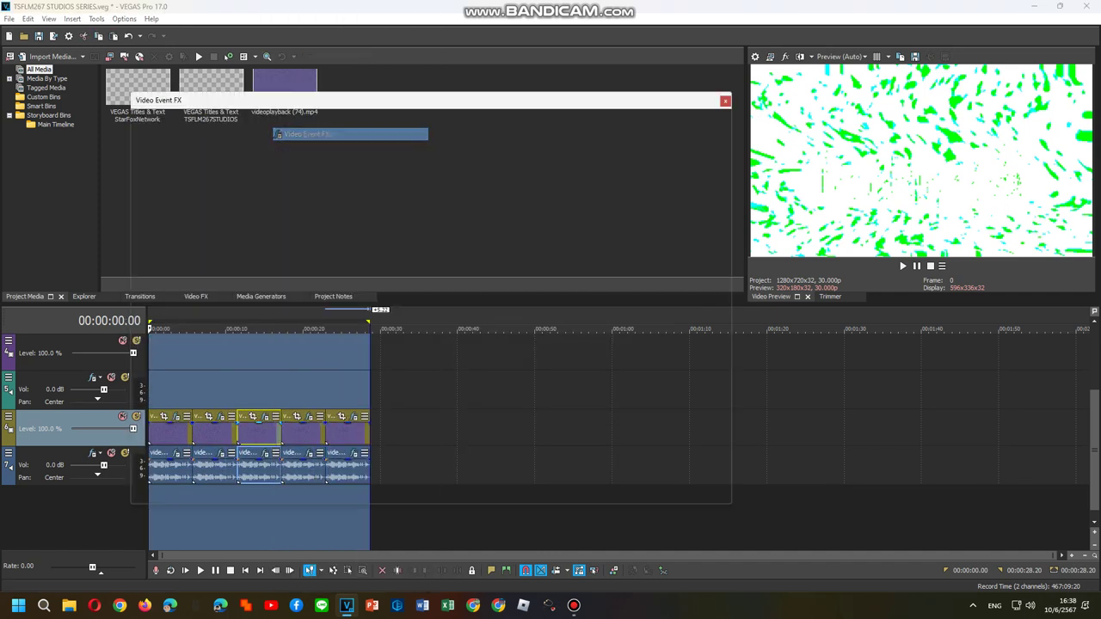
left_click(298, 134)
left_click(379, 134)
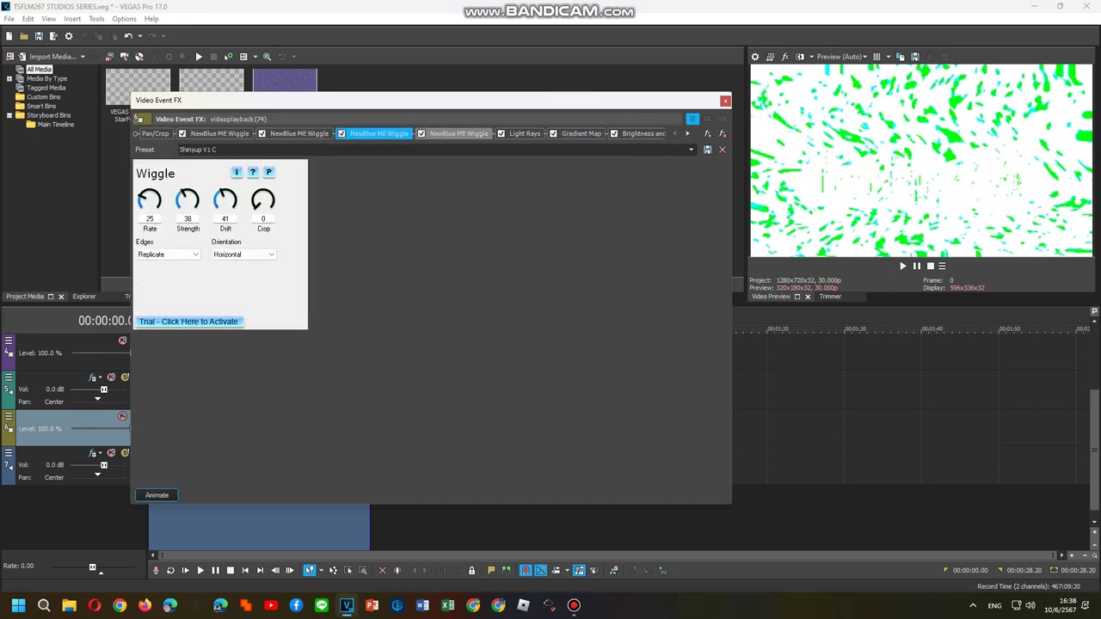
left_click(458, 133)
left_click(524, 134)
left_click(581, 133)
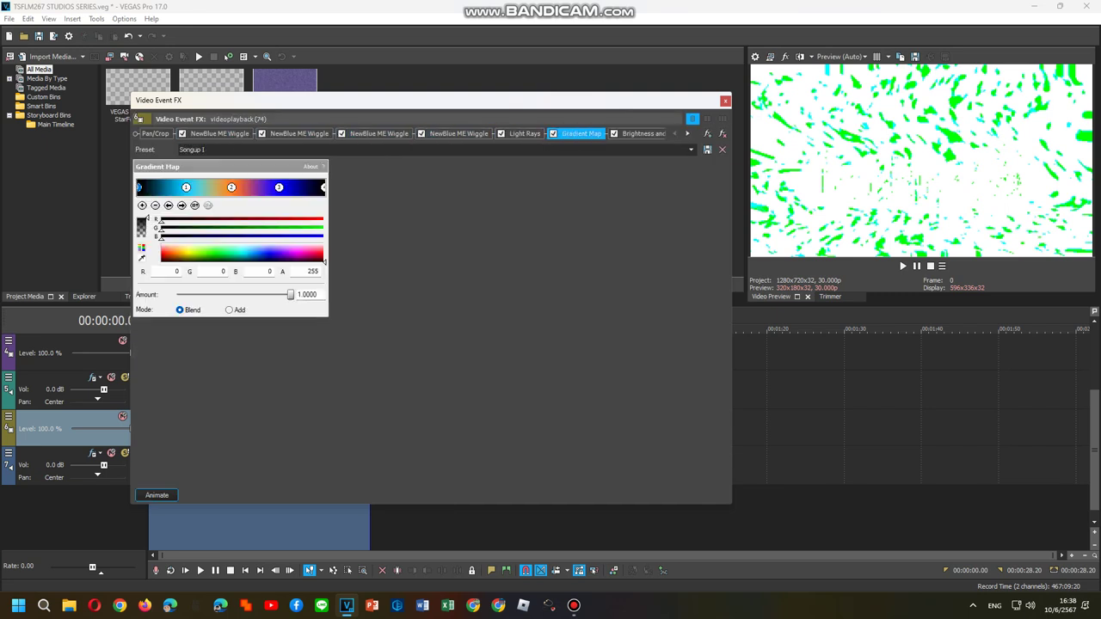
left_click(640, 134)
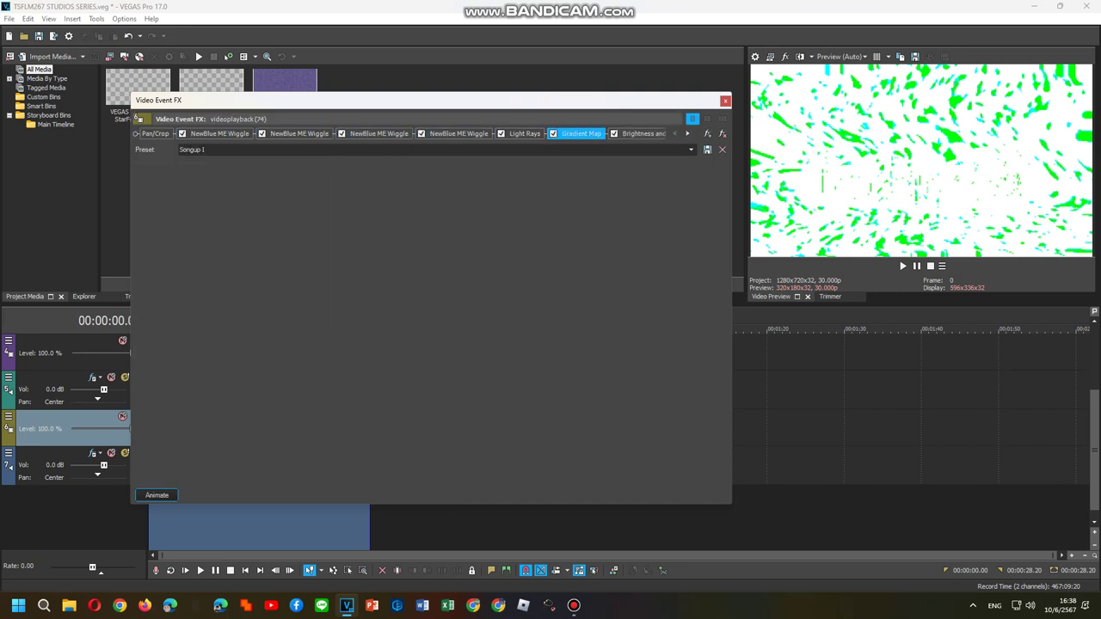
left_click(725, 101)
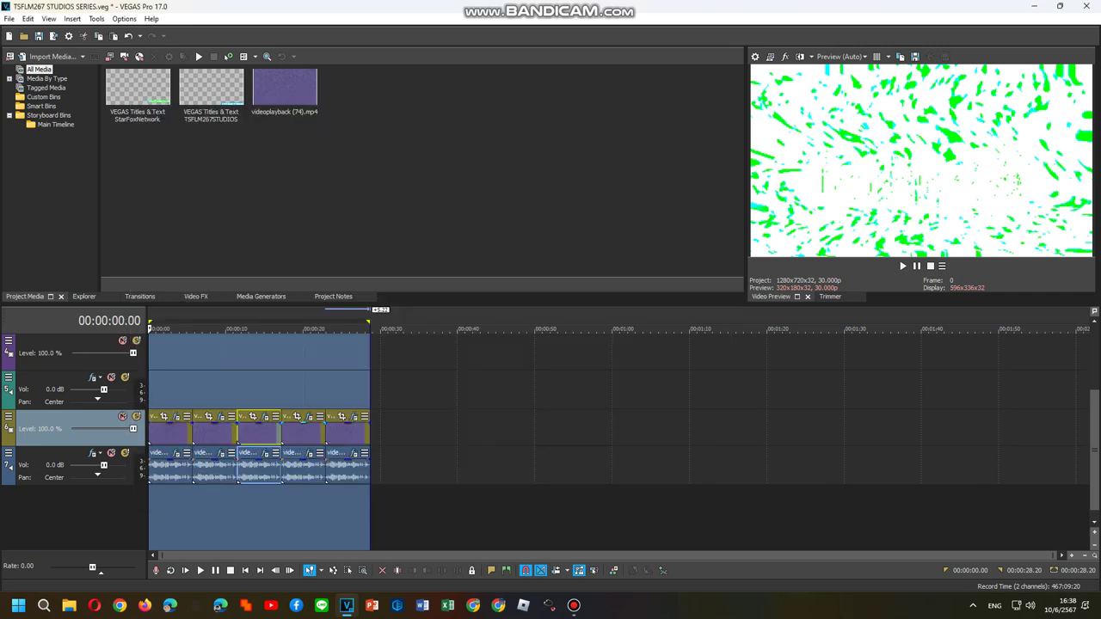
Step: Inspect the fourth video event's effect settings from Wiggle through Light Rays and Gradient Map to Brightness and Contrast, then close them
right_click(283, 425)
left_click(320, 150)
left_click(185, 133)
left_click(266, 133)
left_click(426, 133)
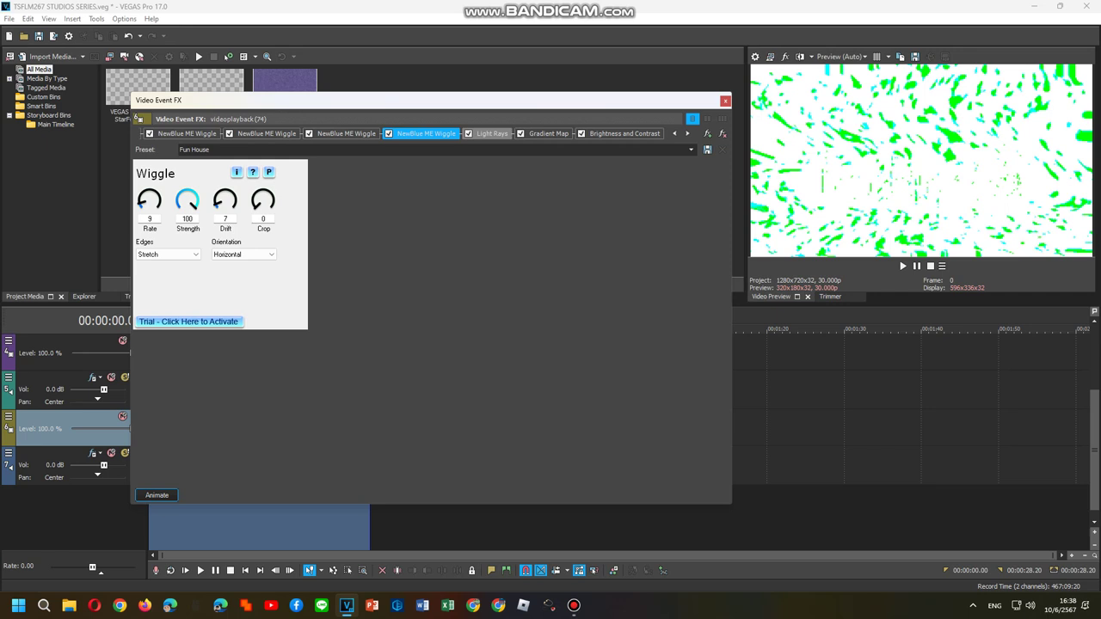
left_click(491, 134)
left_click(549, 133)
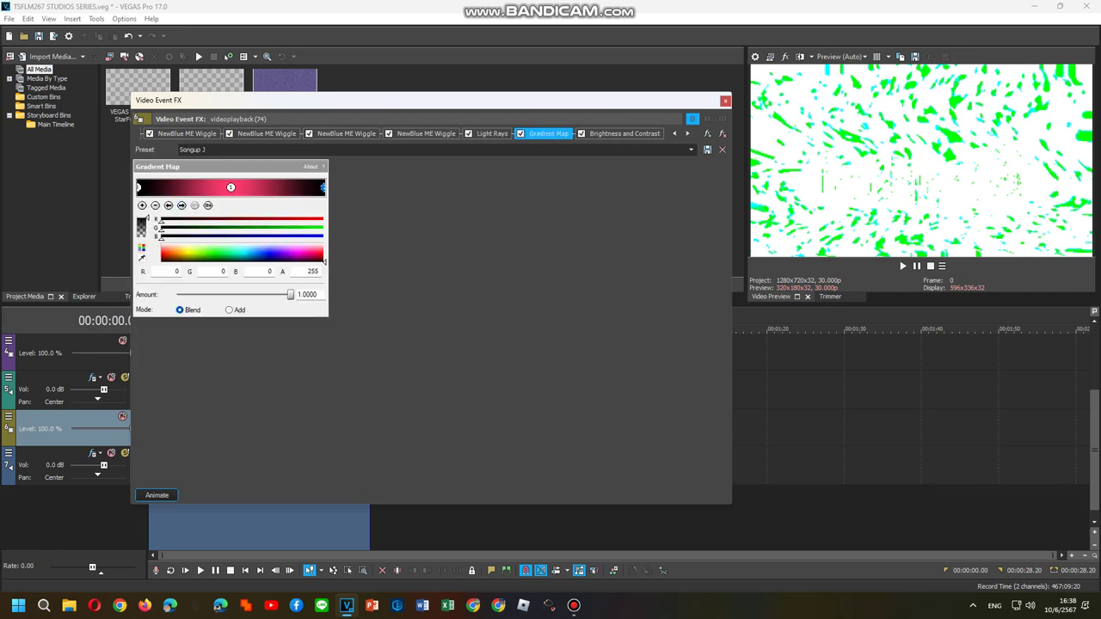
left_click(624, 133)
left_click(725, 100)
Step: Review each effect on the fifth video event, including the Gradient Map's end point and Brightness and Contrast, then close the effects
right_click(335, 430)
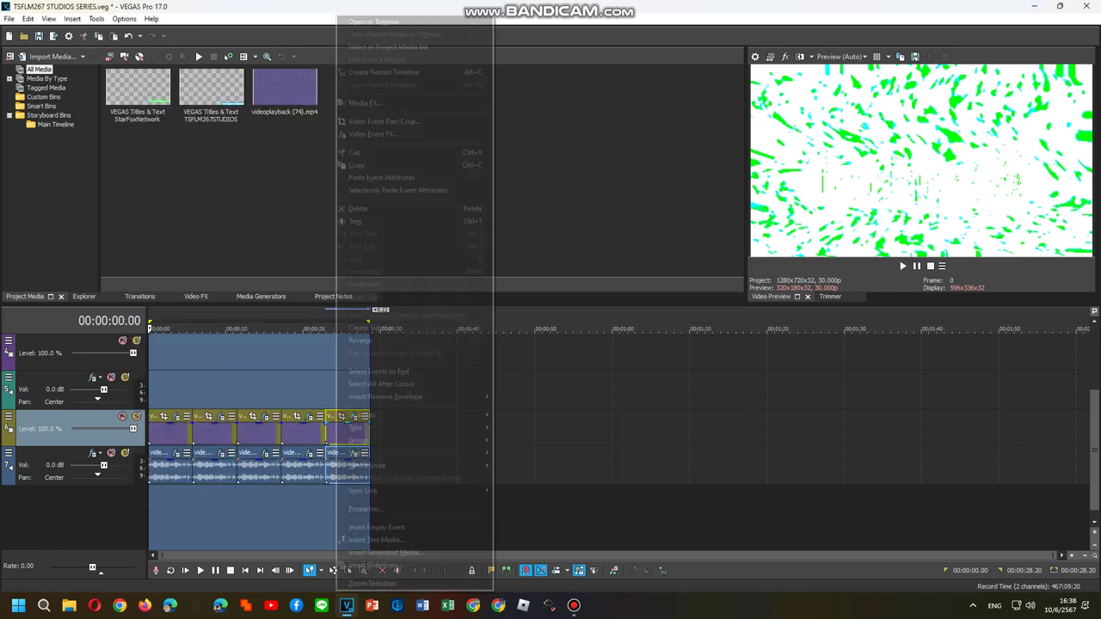
left_click(370, 134)
left_click(184, 133)
left_click(266, 133)
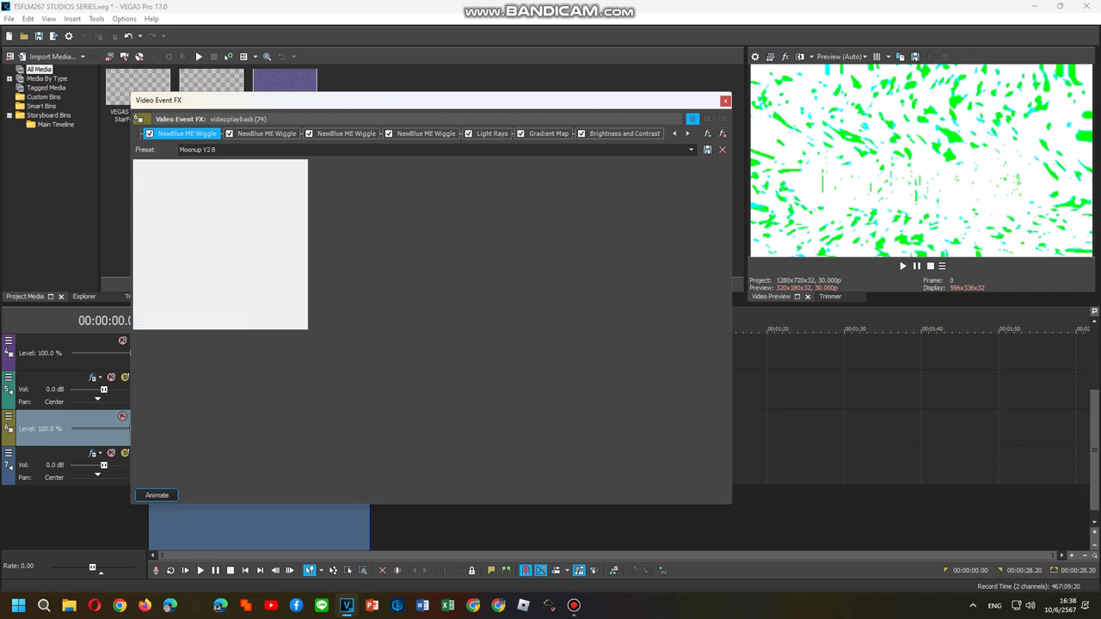
left_click(346, 133)
left_click(426, 134)
left_click(492, 133)
left_click(549, 133)
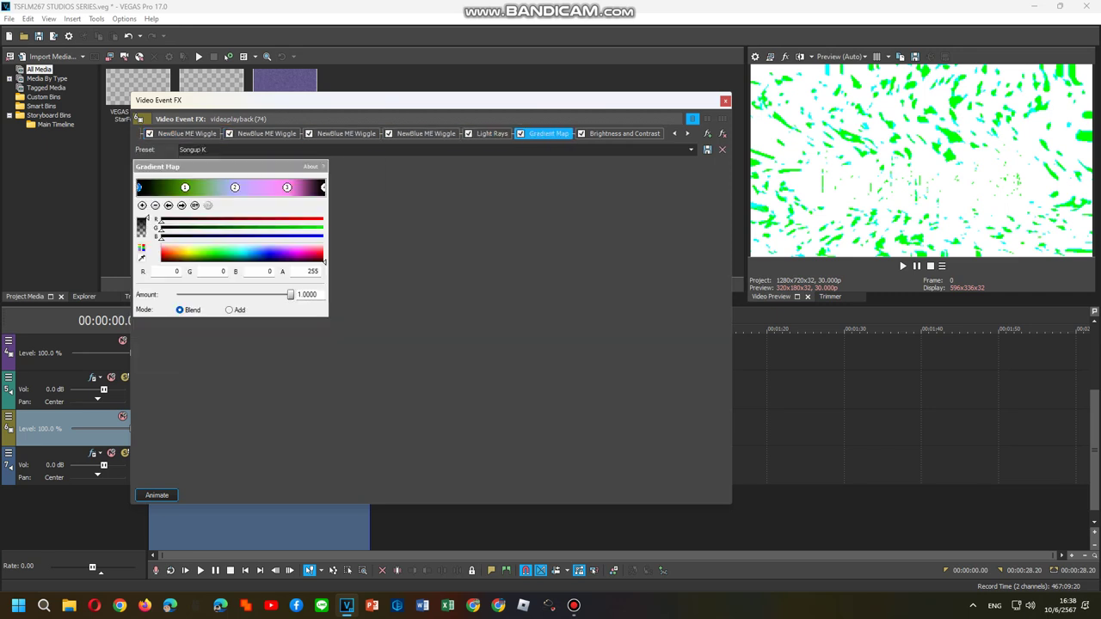
left_click(324, 187)
left_click(624, 133)
left_click(725, 101)
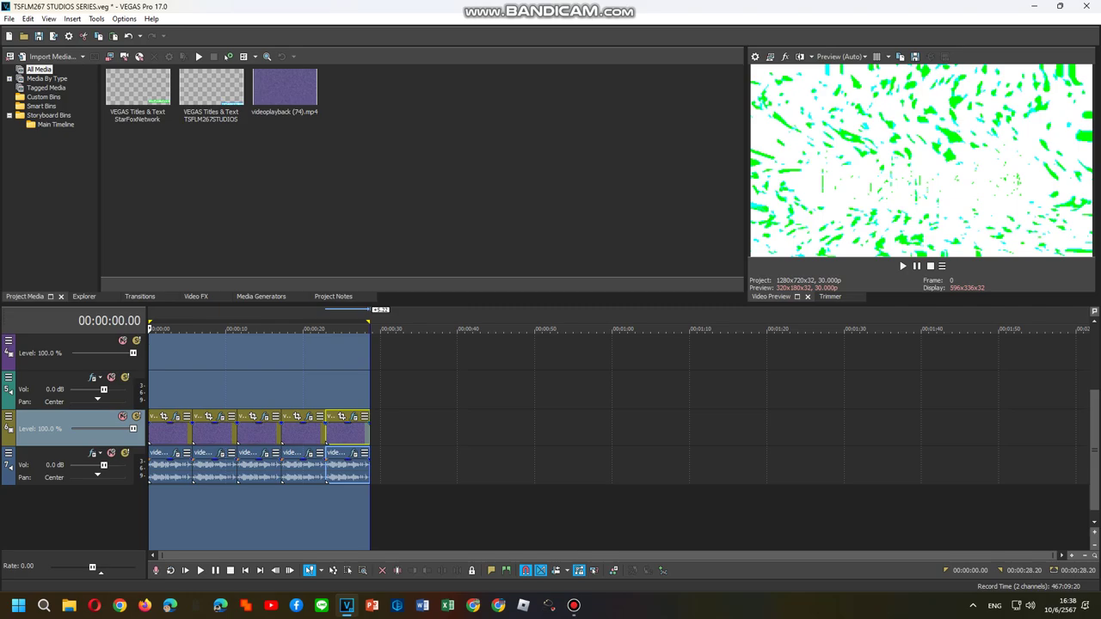
Step: Play the timeline from the start to preview the finished effect variations
left_click(69, 387)
key("space")
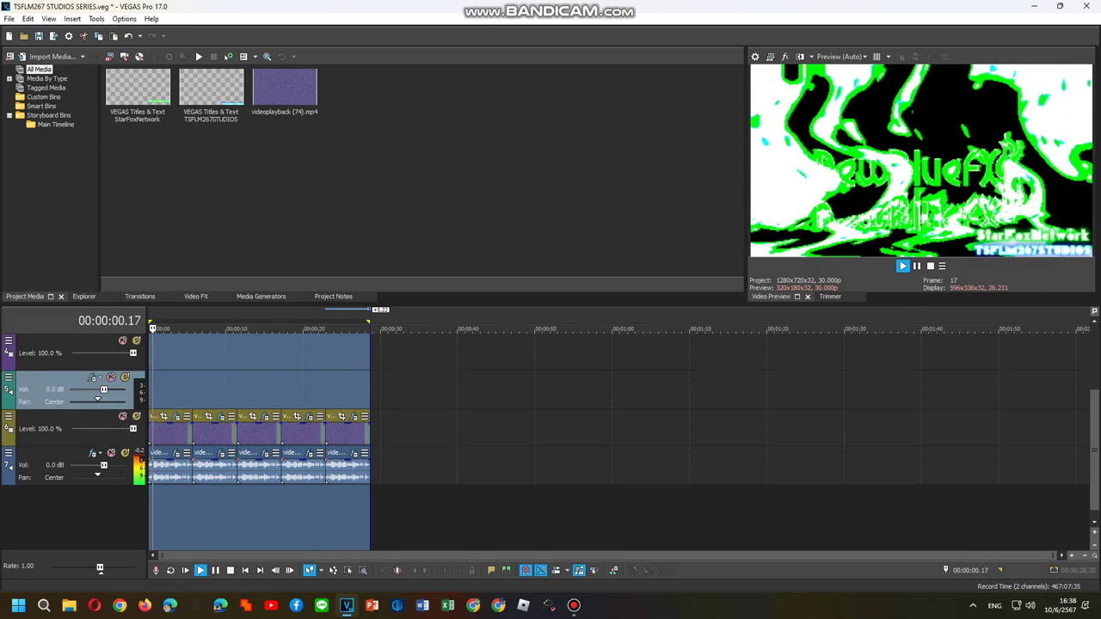
mouse_move(573, 605)
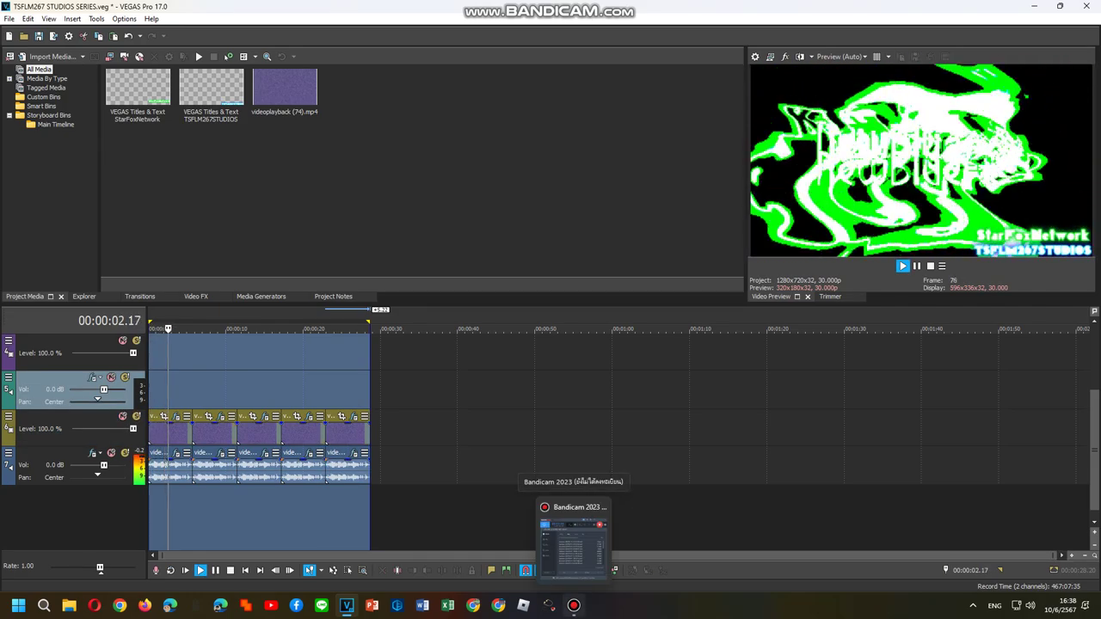